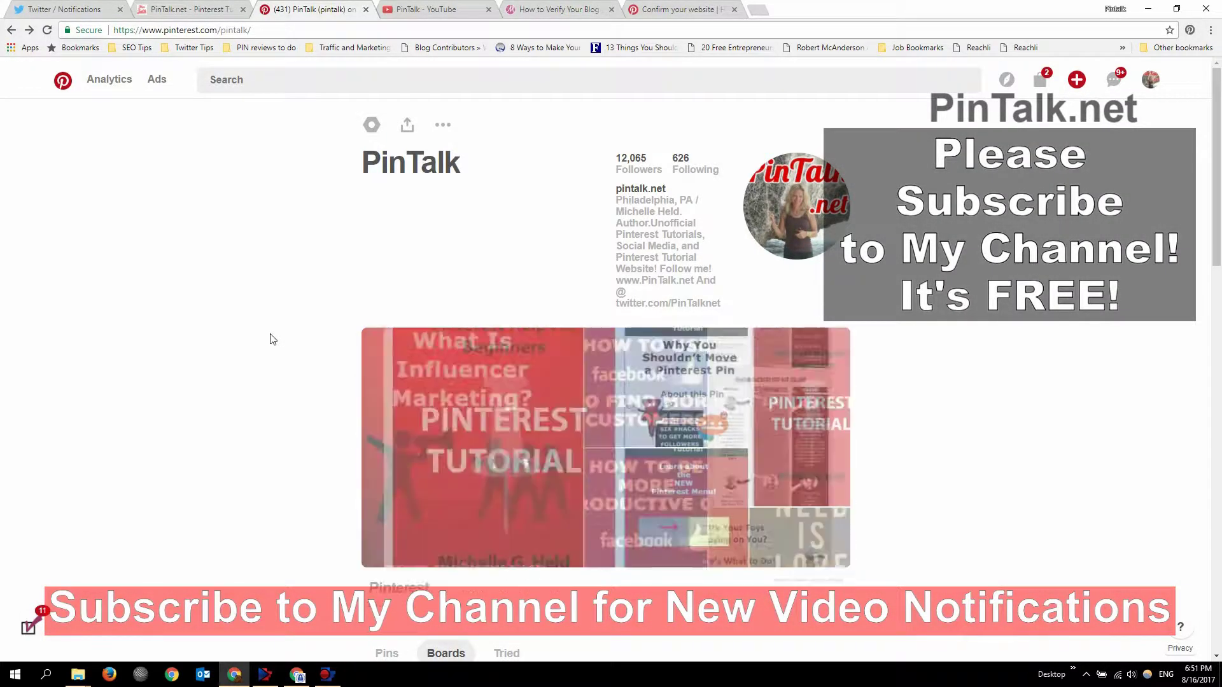
# Tour the PinTalk YouTube channel, PinTalk.net and Pinterest profile tabs, then open the Twitter home timeline
pyautogui.hotkey('ctrl', 'Tab')
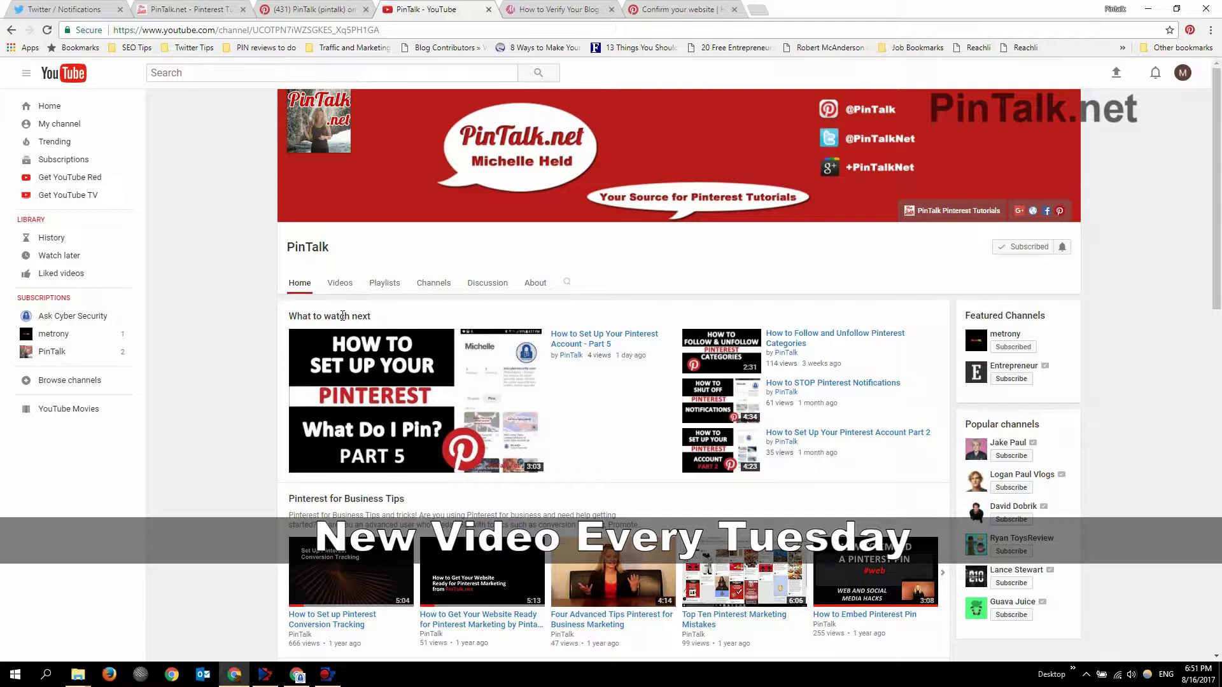
pyautogui.click(216, 9)
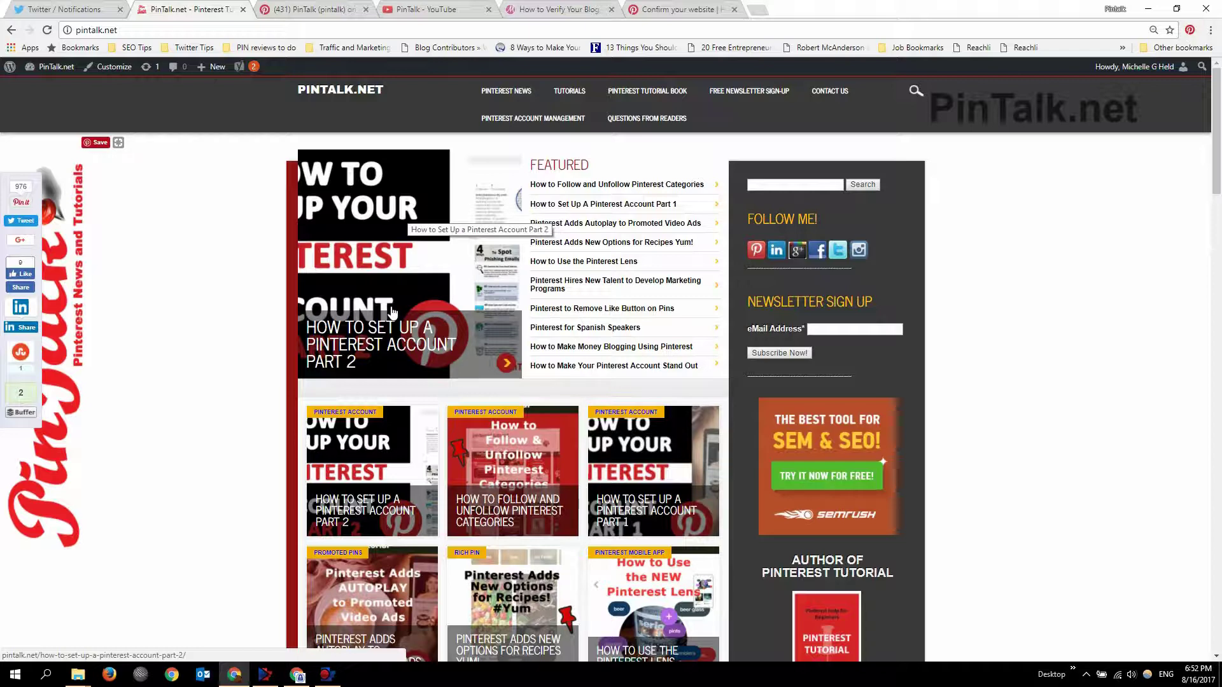
pyautogui.click(309, 9)
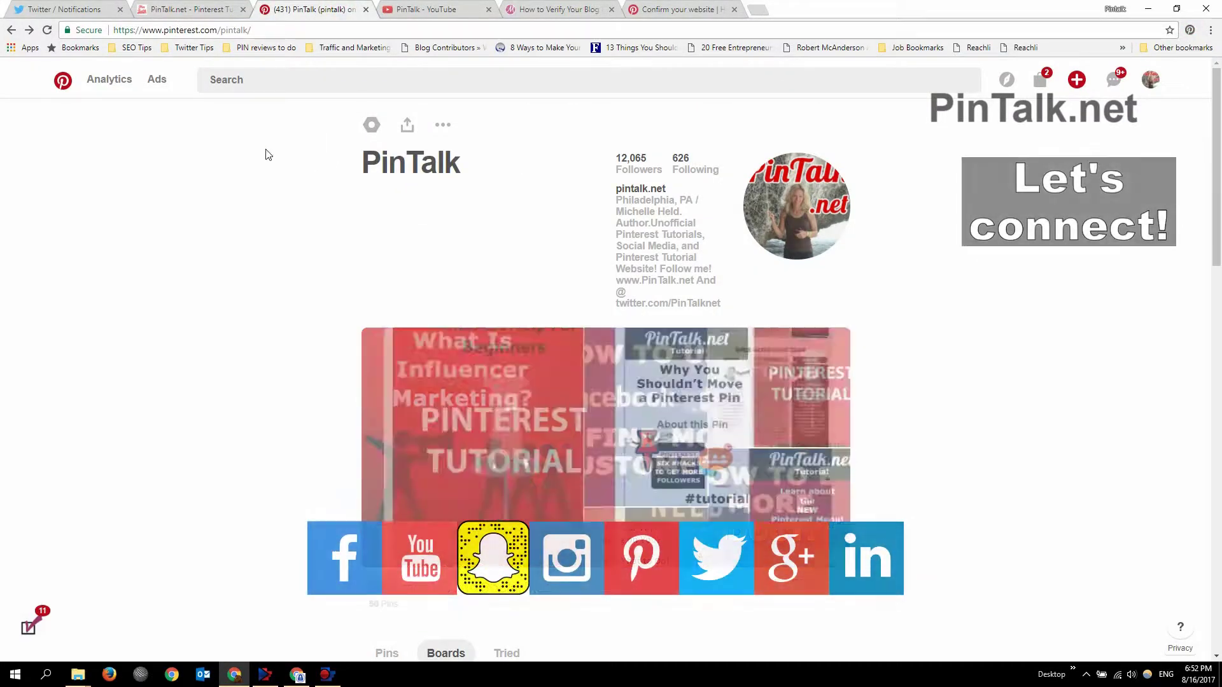
pyautogui.click(79, 9)
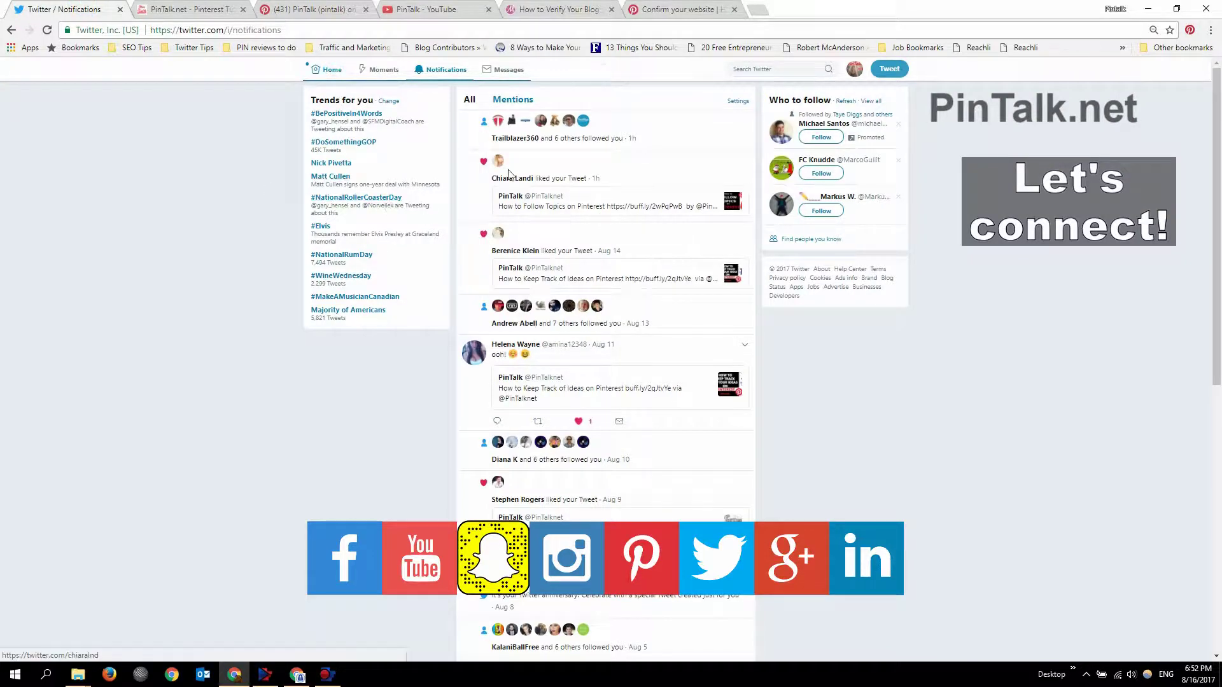
pyautogui.press('g')
pyautogui.press('h')
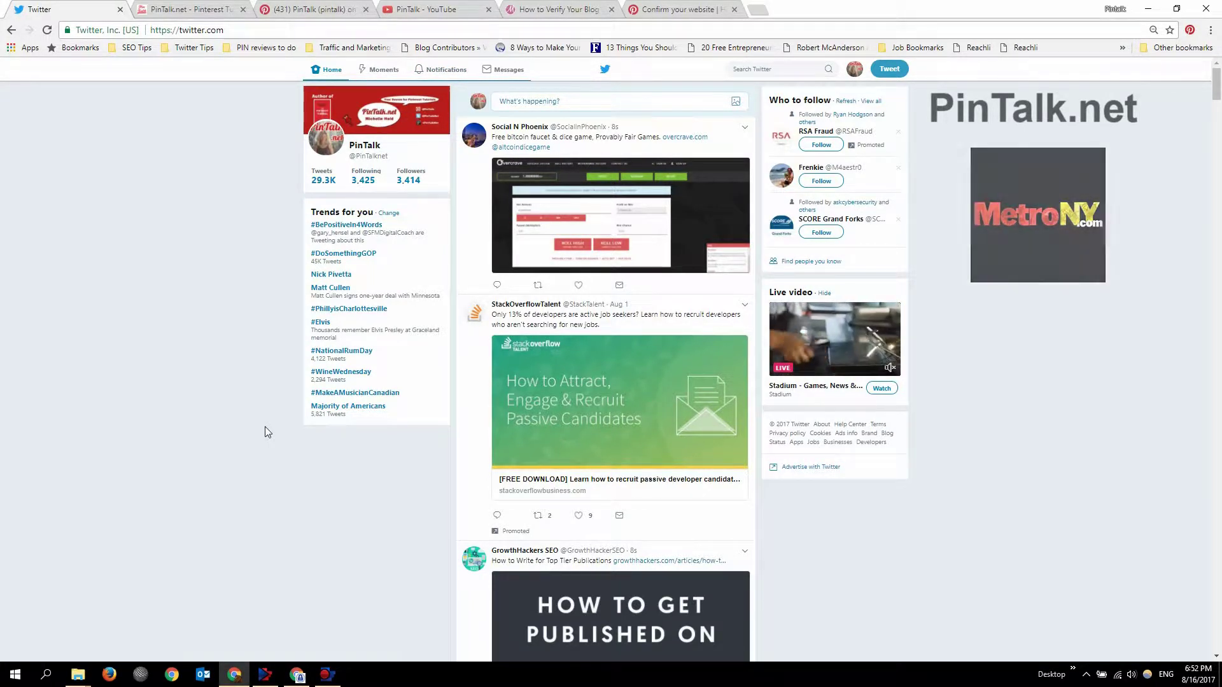
pyautogui.moveTo(299, 679)
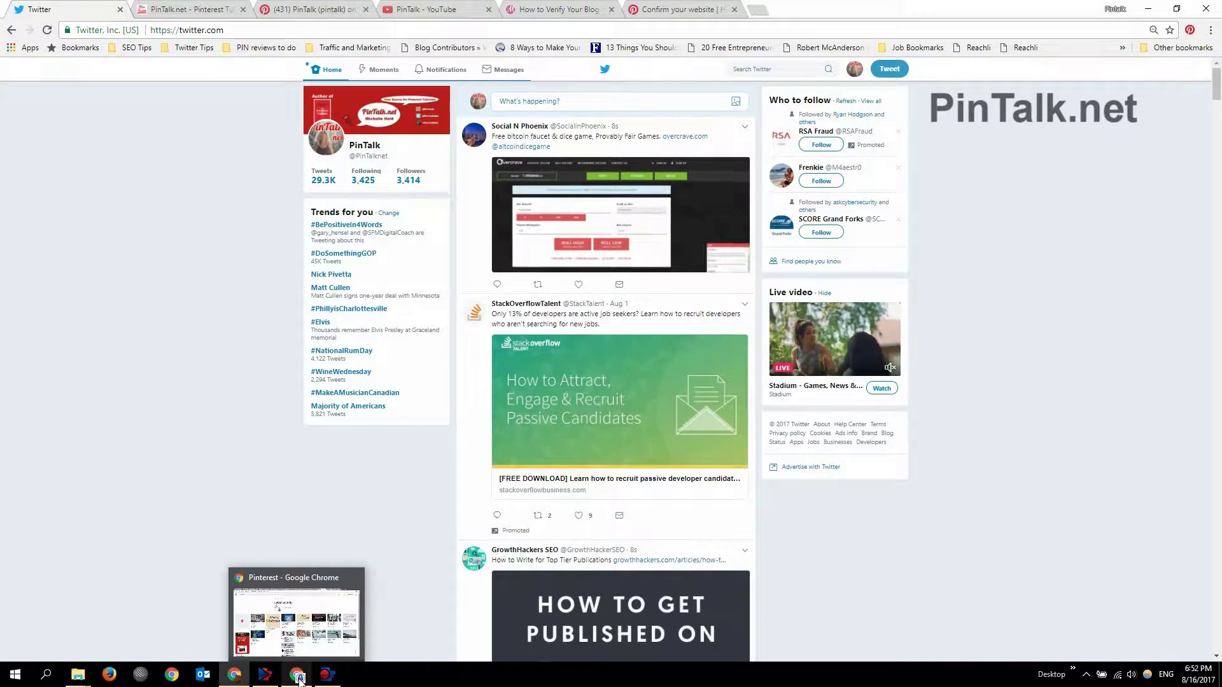
# Bring the Pinterest Cyber Security board forward and skim the 'What is Bitcoin?' blog article
pyautogui.click(299, 678)
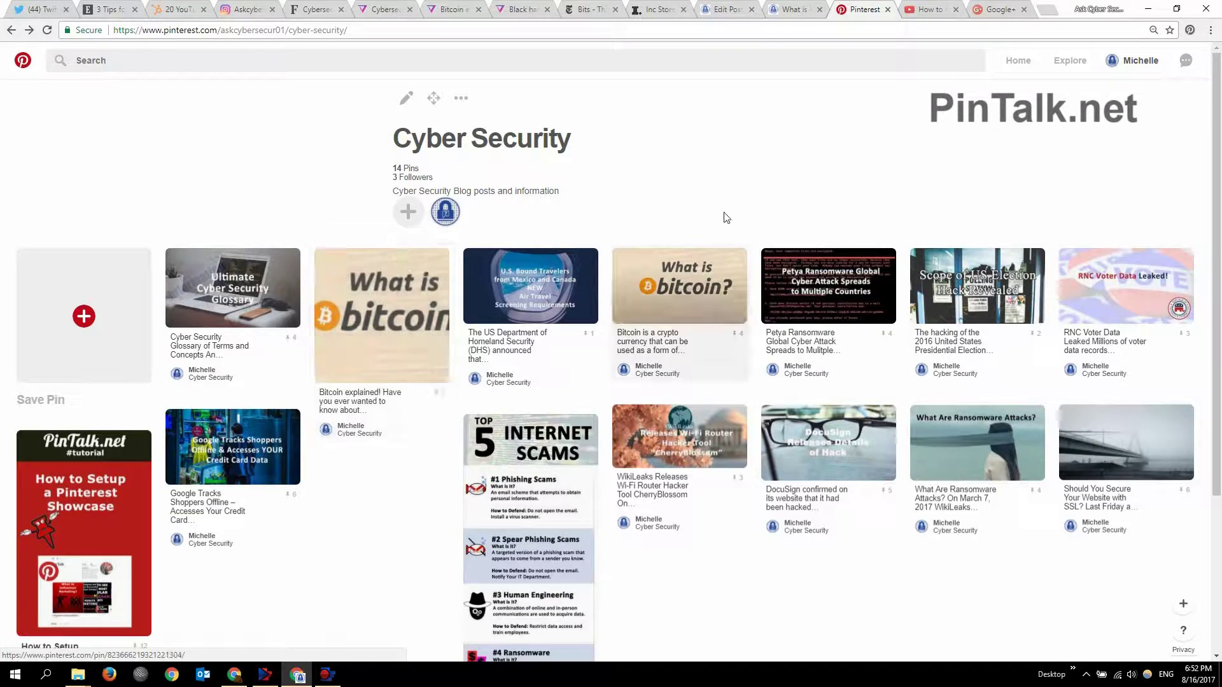
pyautogui.click(778, 9)
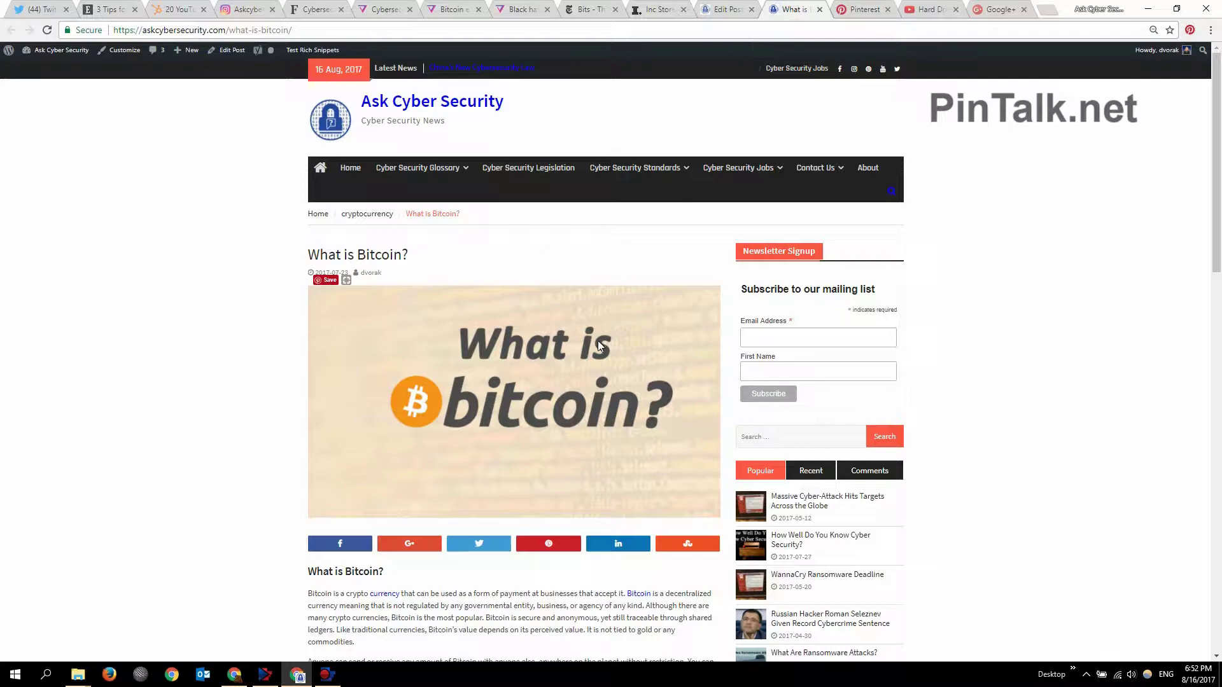
pyautogui.scroll(-12, 598, 342)
pyautogui.scroll(8, 540, 275)
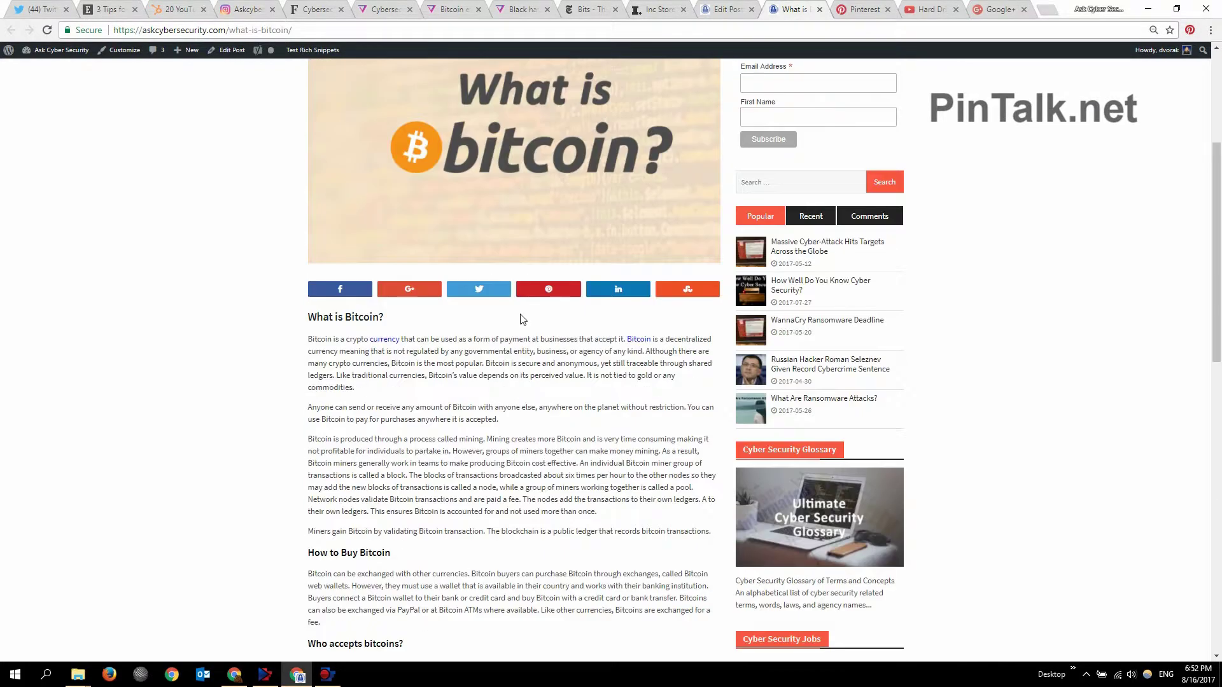
pyautogui.scroll(4, 521, 306)
pyautogui.scroll(-4, 528, 331)
pyautogui.scroll(4, 637, 318)
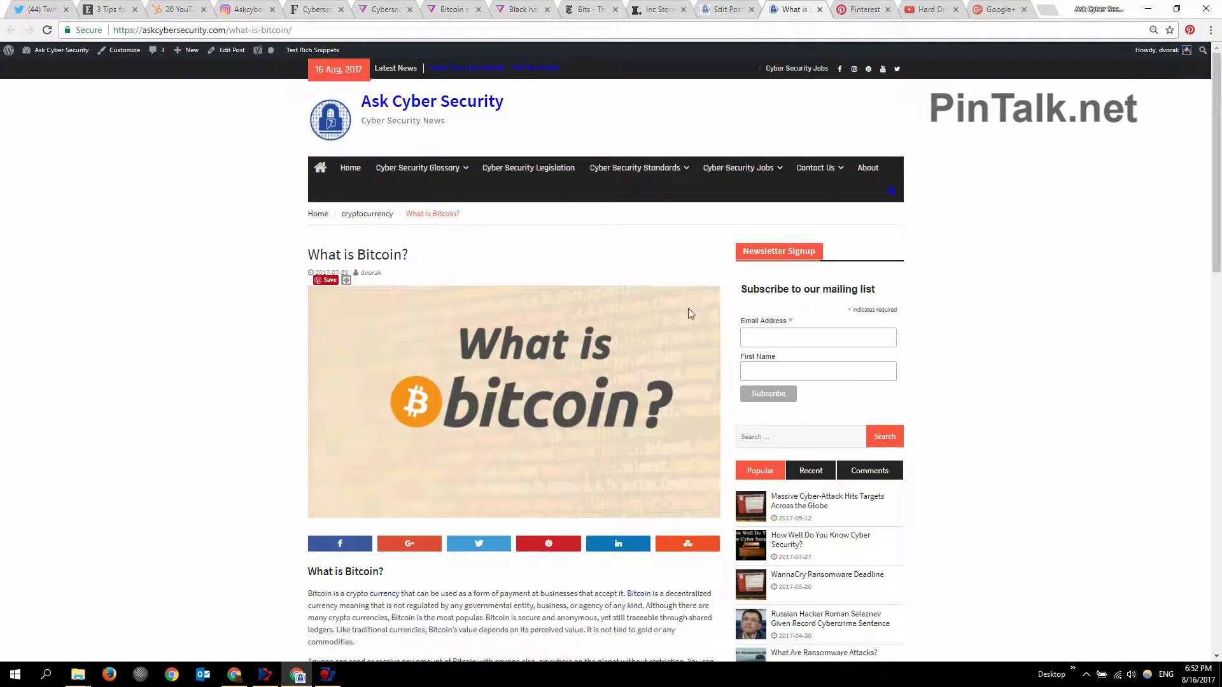
pyautogui.scroll(-3, 689, 308)
pyautogui.scroll(3, 689, 307)
# Open the Bitcoin explained pin's Embed option and select its URL in the Widget builder
pyautogui.click(862, 9)
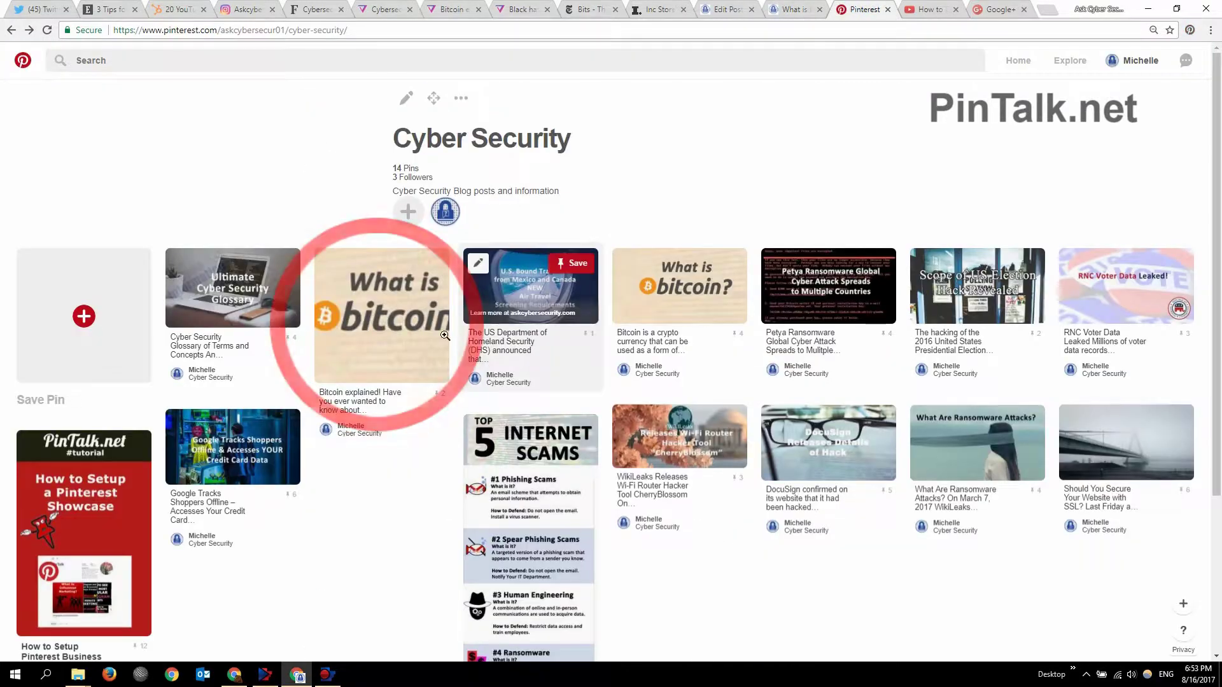
pyautogui.click(421, 314)
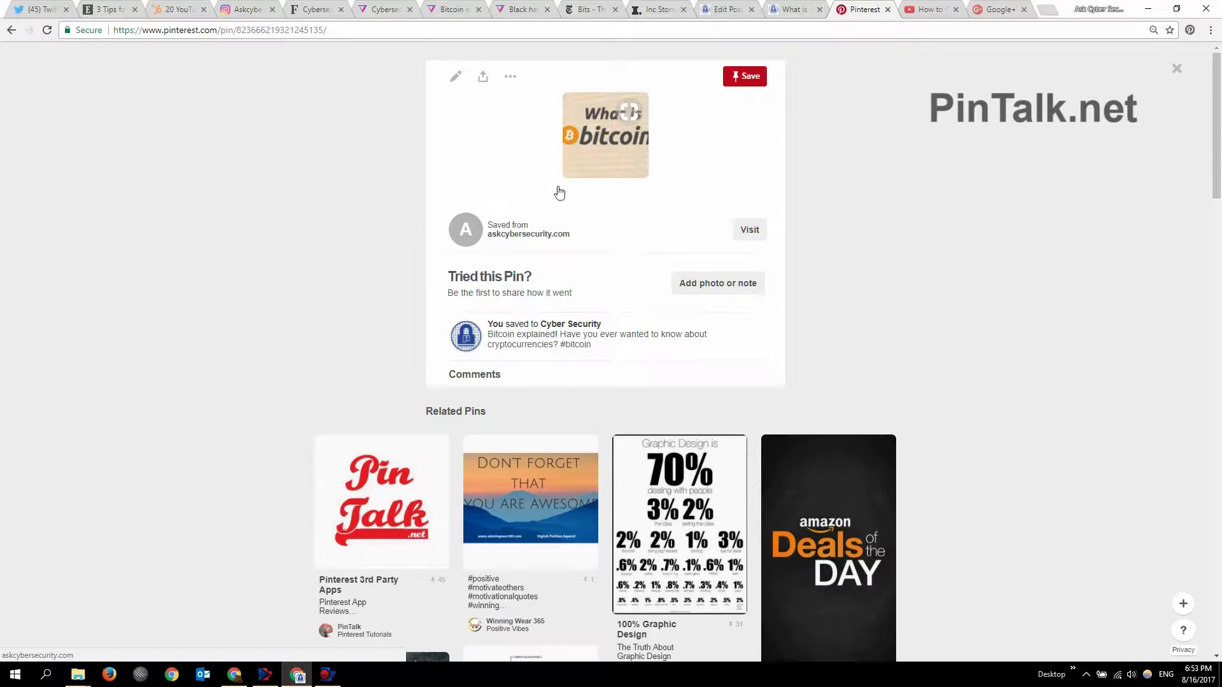
pyautogui.click(510, 78)
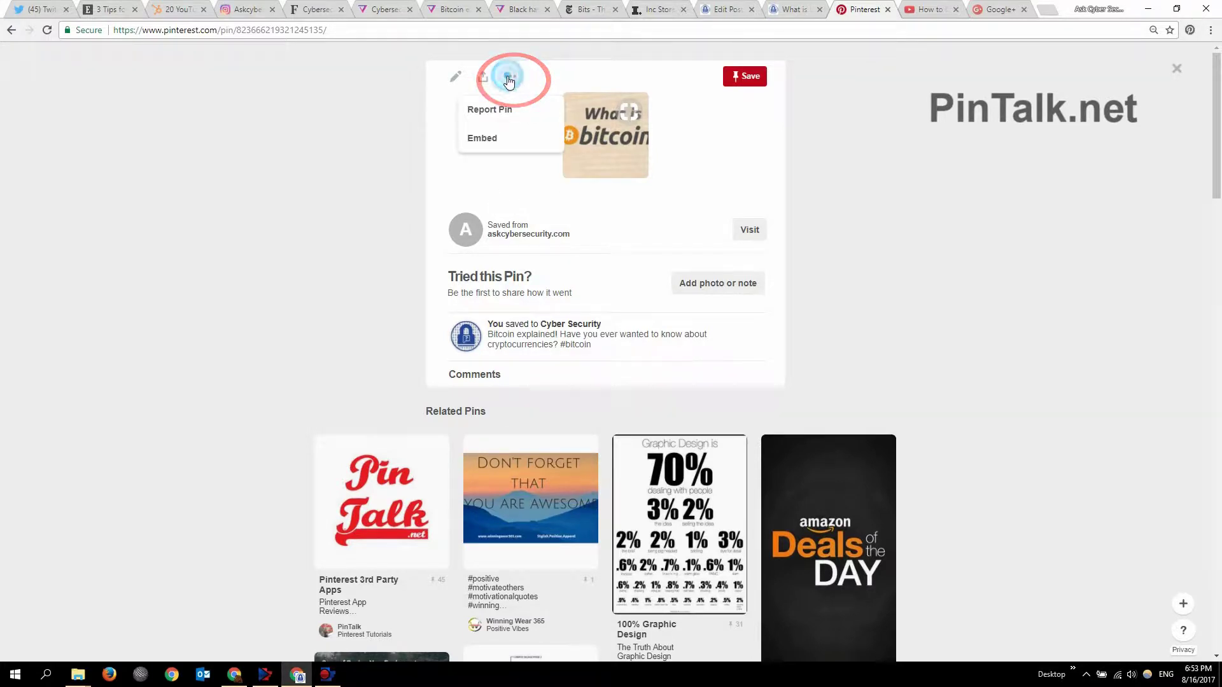
pyautogui.click(497, 139)
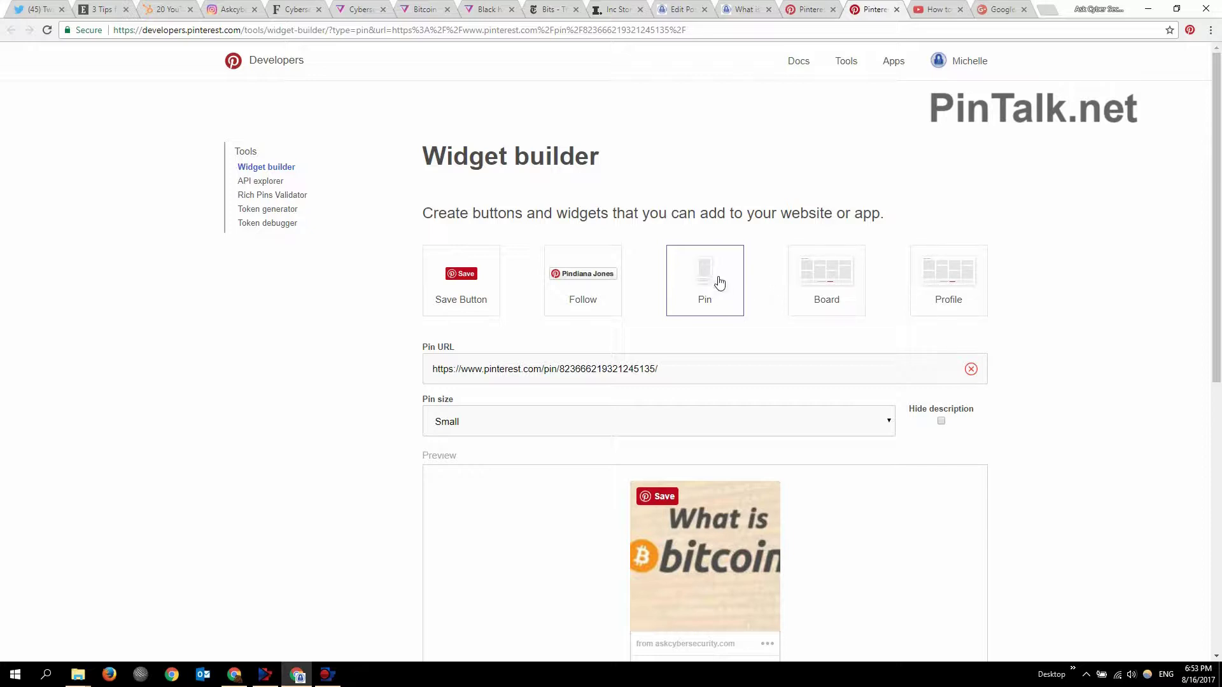
pyautogui.scroll(-1, 738, 485)
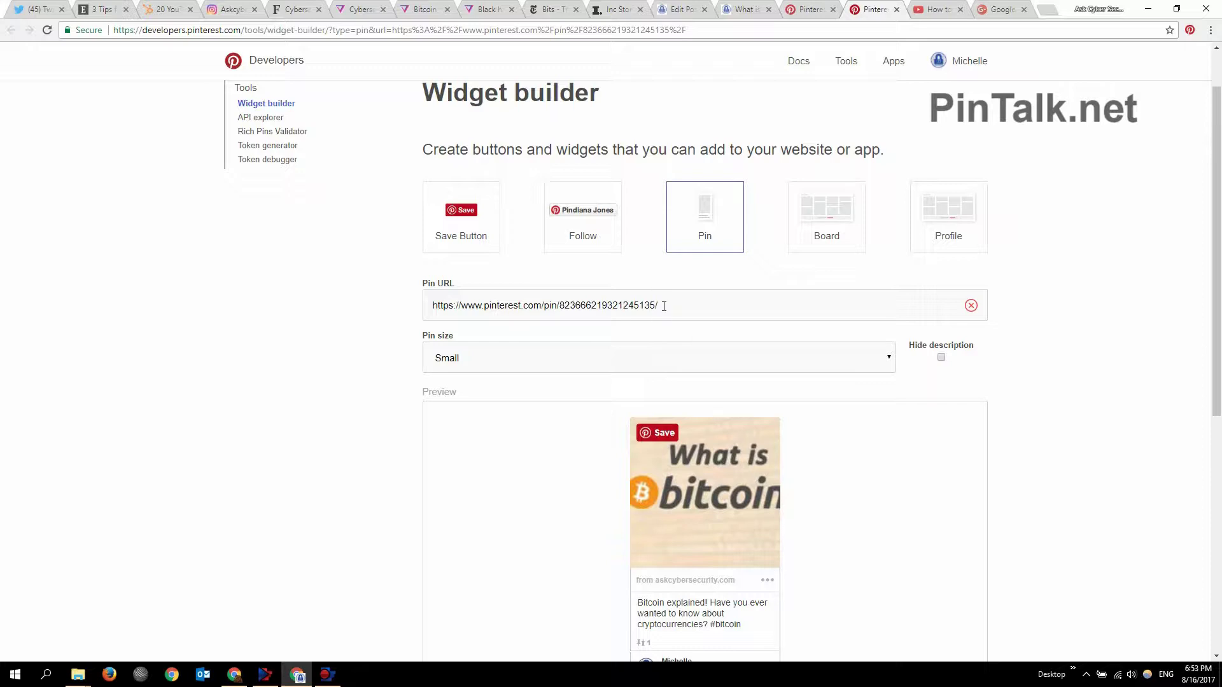
pyautogui.moveTo(663, 306); pyautogui.dragTo(456, 311)
# Preview the pin at Medium and Large sizes, then set it back to Small
pyautogui.click(365, 393)
pyautogui.scroll(-2, 390, 444)
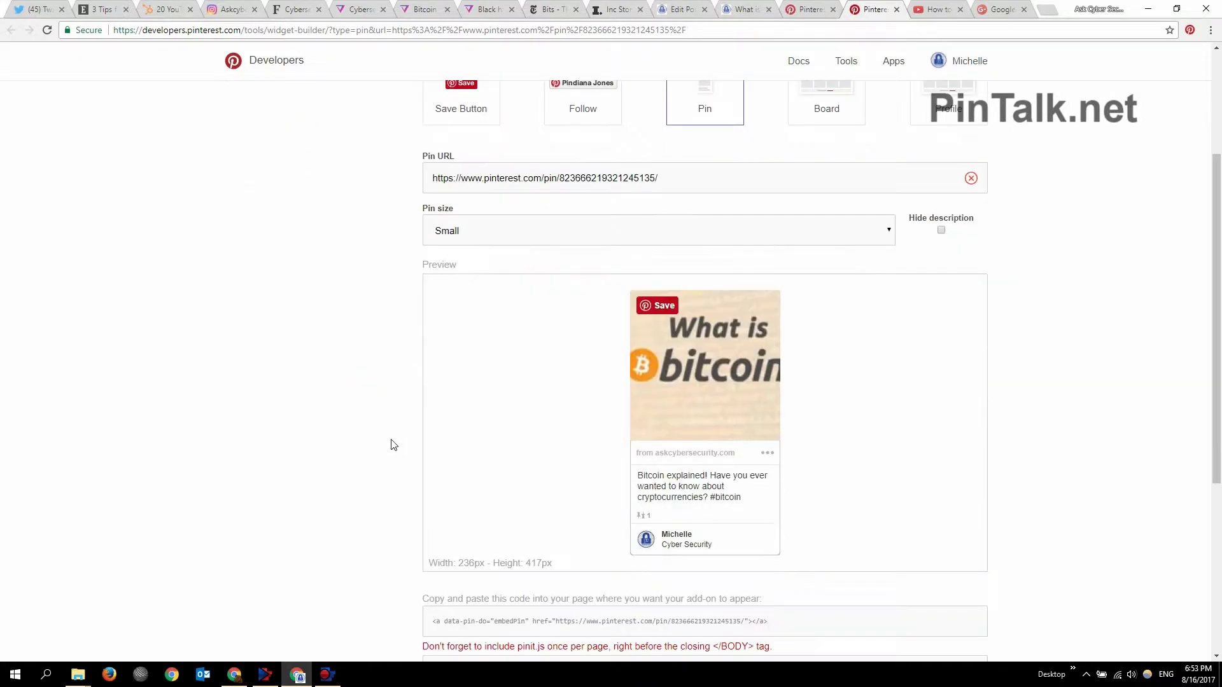
pyautogui.click(604, 235)
pyautogui.click(608, 261)
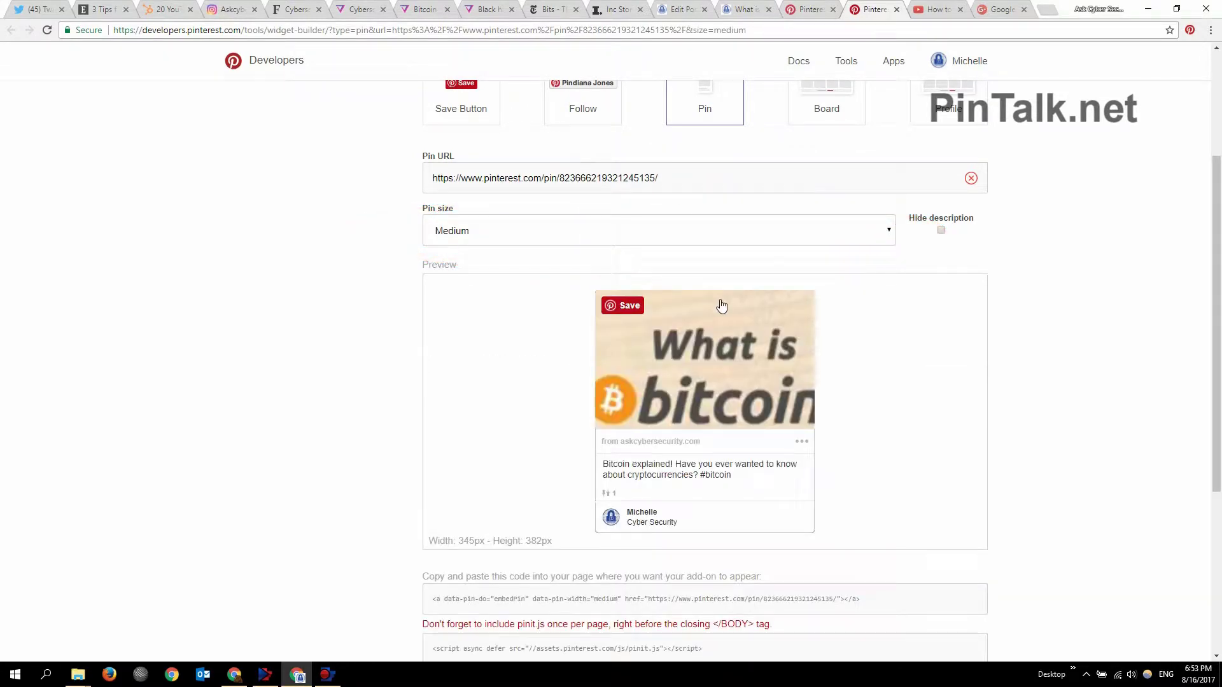
pyautogui.click(613, 228)
pyautogui.click(607, 275)
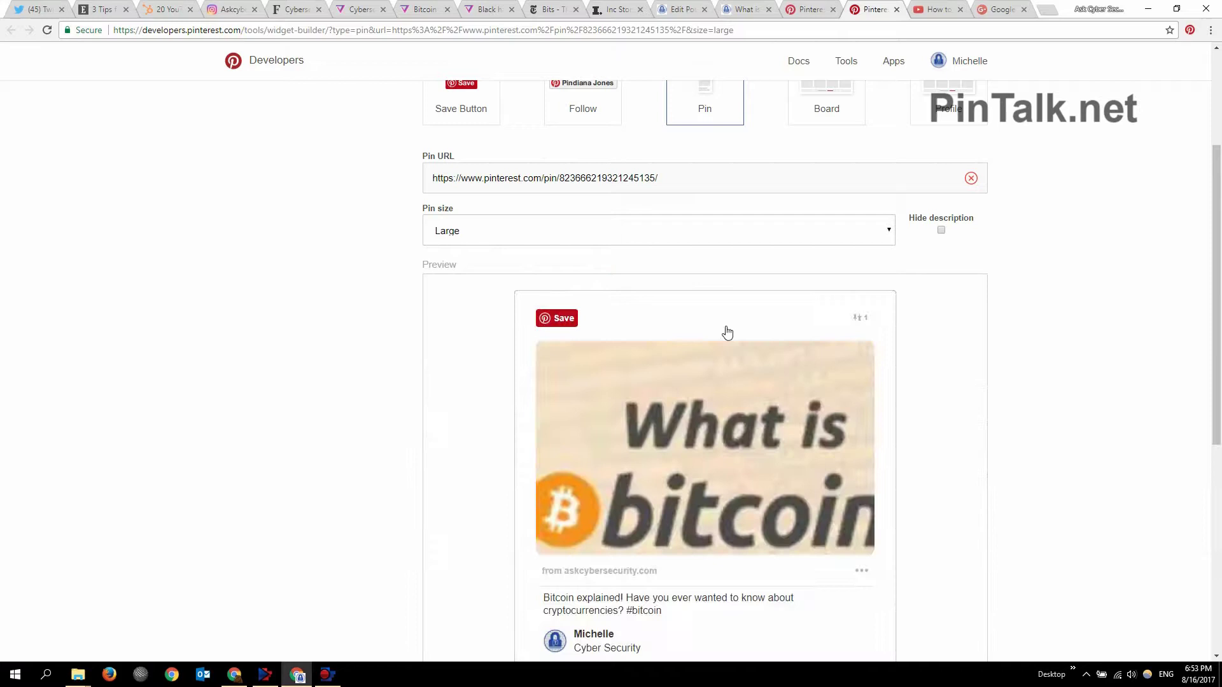
pyautogui.click(672, 251)
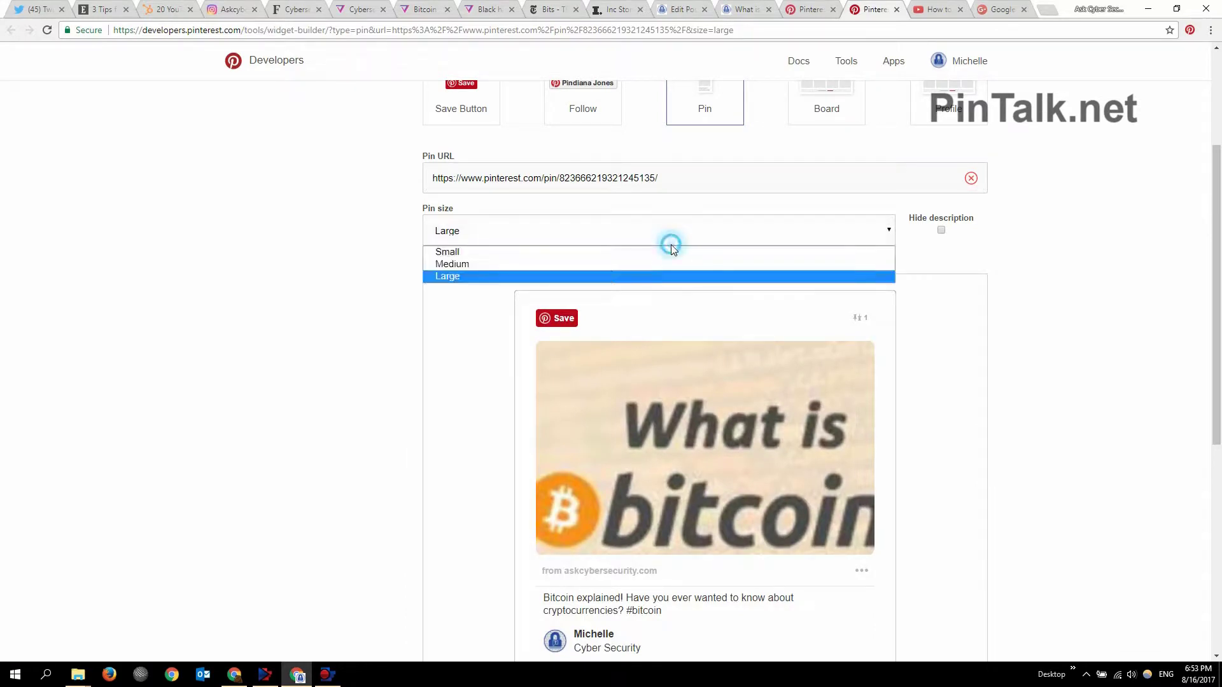
pyautogui.click(672, 253)
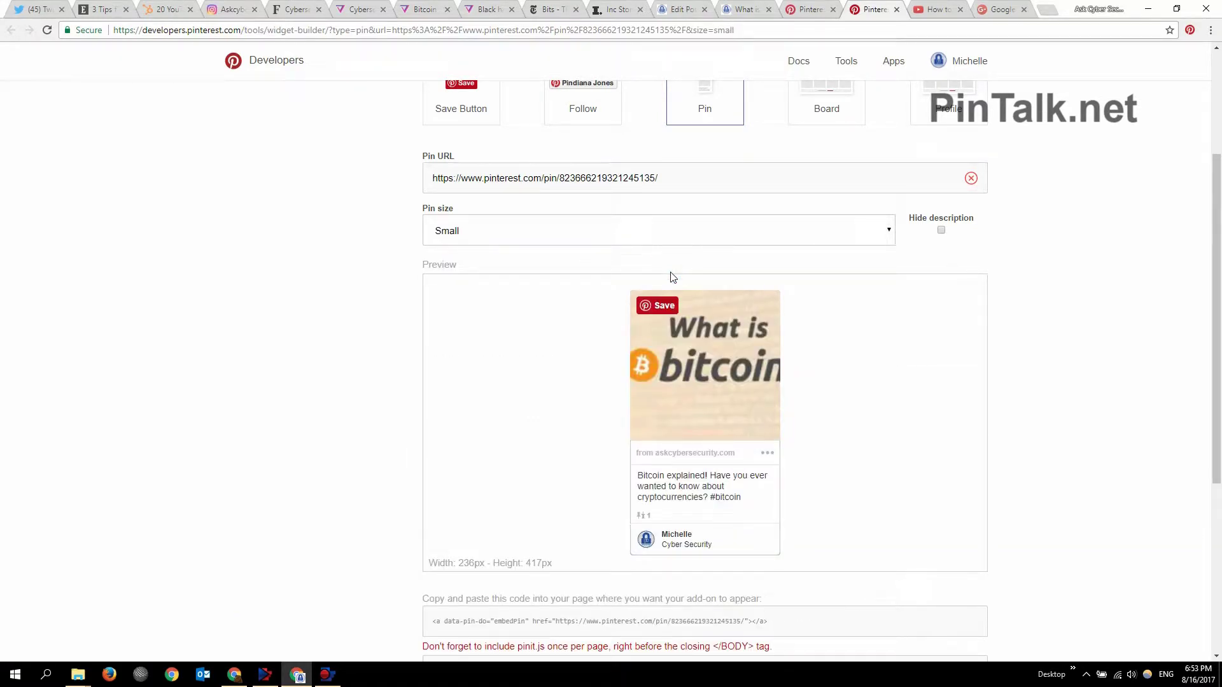
# Leave Hide description off so the description shows, and select the embed code line
pyautogui.click(941, 230)
pyautogui.click(941, 230)
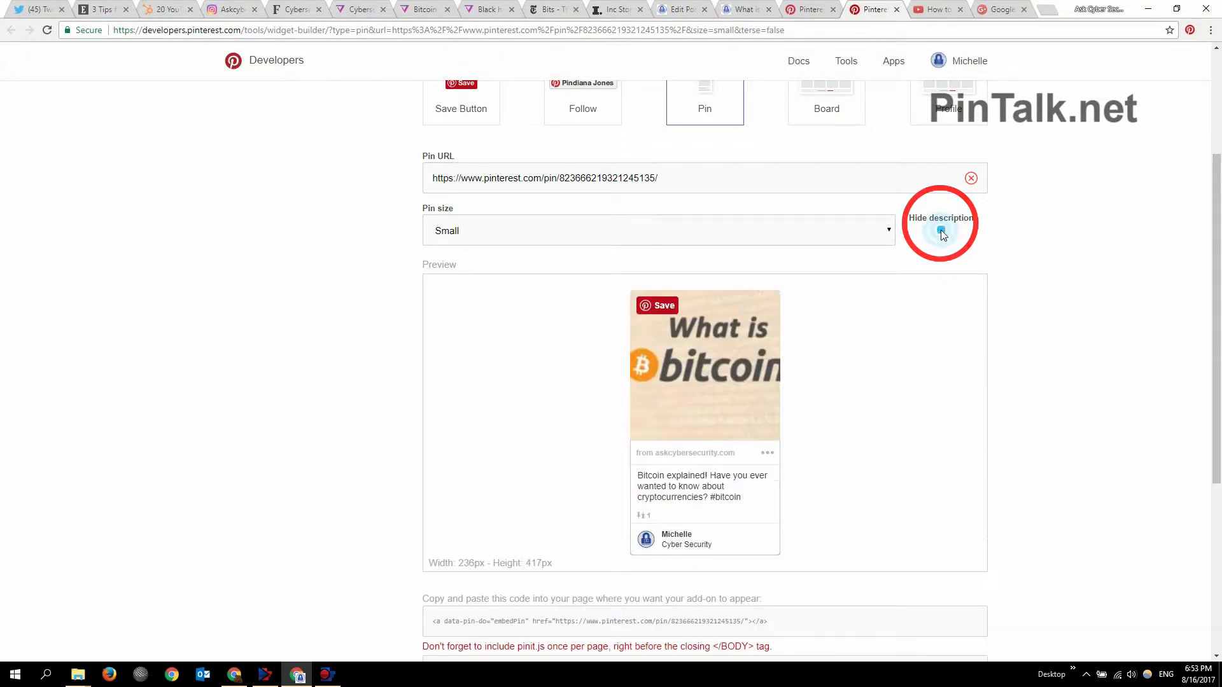
pyautogui.scroll(-1, 552, 499)
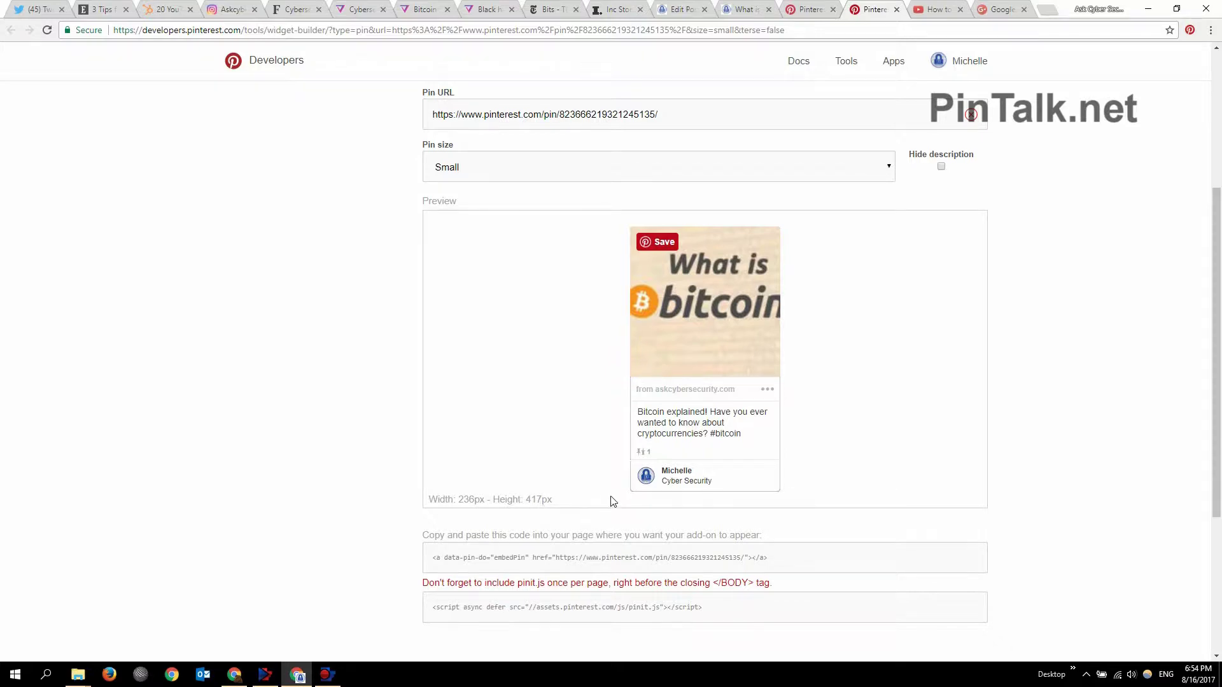
pyautogui.scroll(-2, 610, 502)
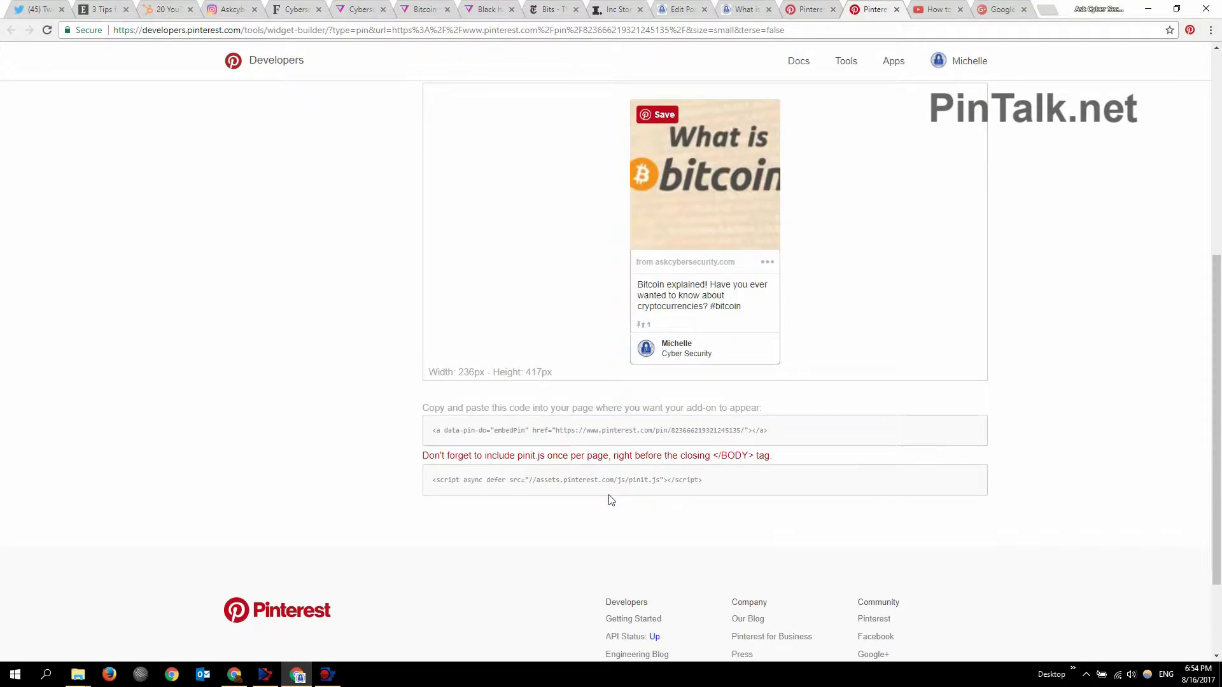
pyautogui.click(577, 431)
pyautogui.hotkey('ctrl', 'c')
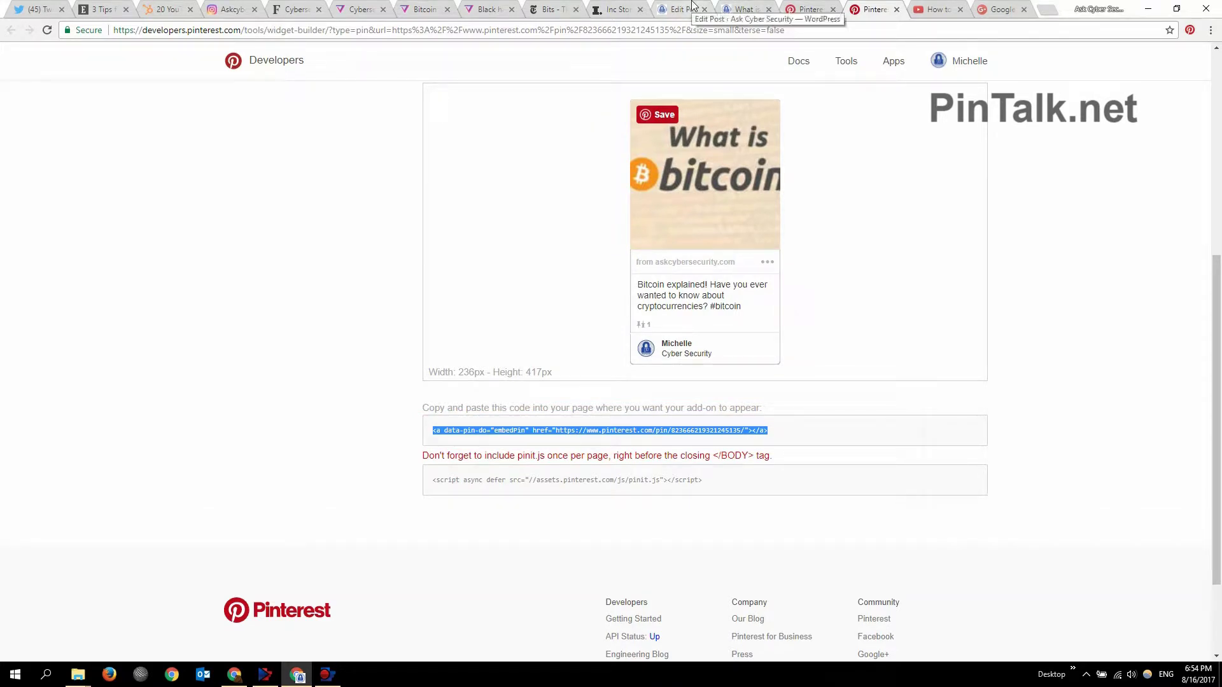
# Paste the pin embed code on a new line after the company list's </ul> and update the post
pyautogui.click(748, 8)
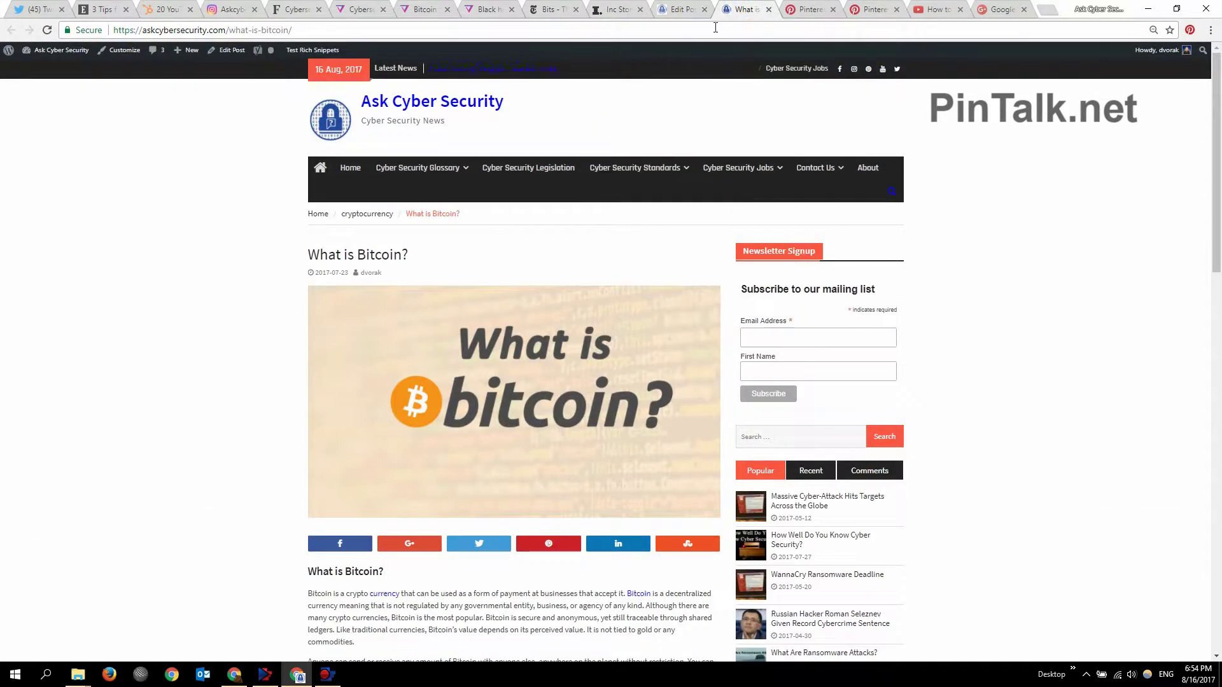
pyautogui.scroll(-13, 682, 278)
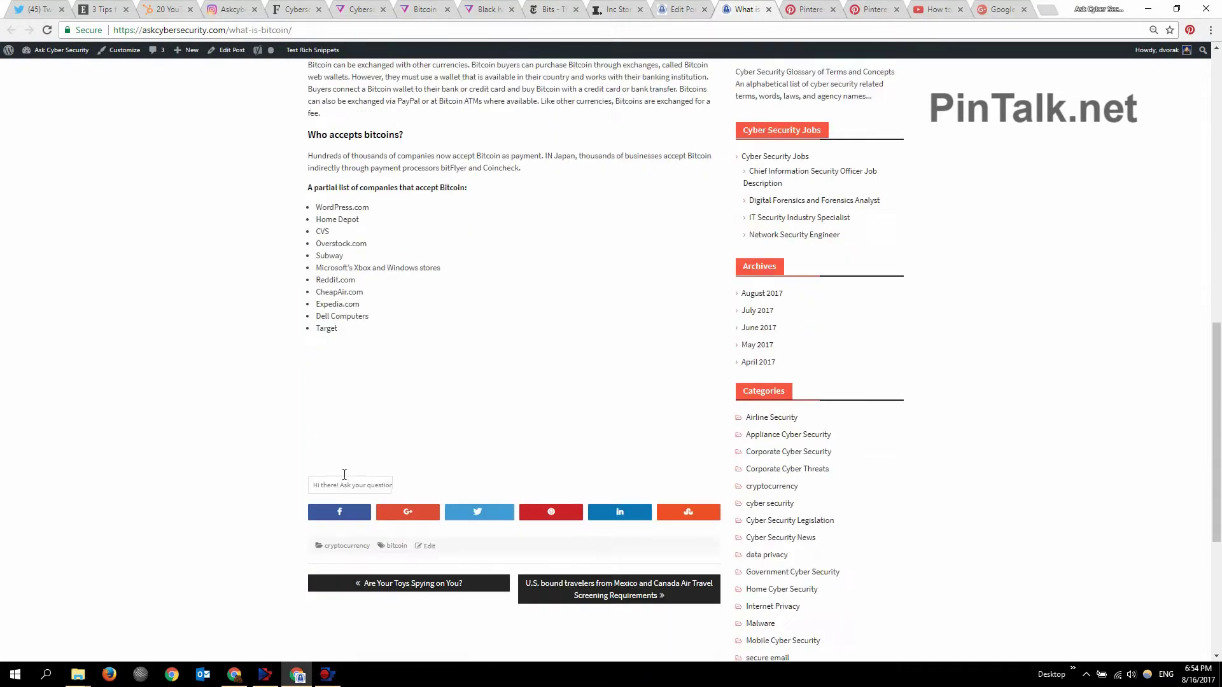
pyautogui.click(693, 9)
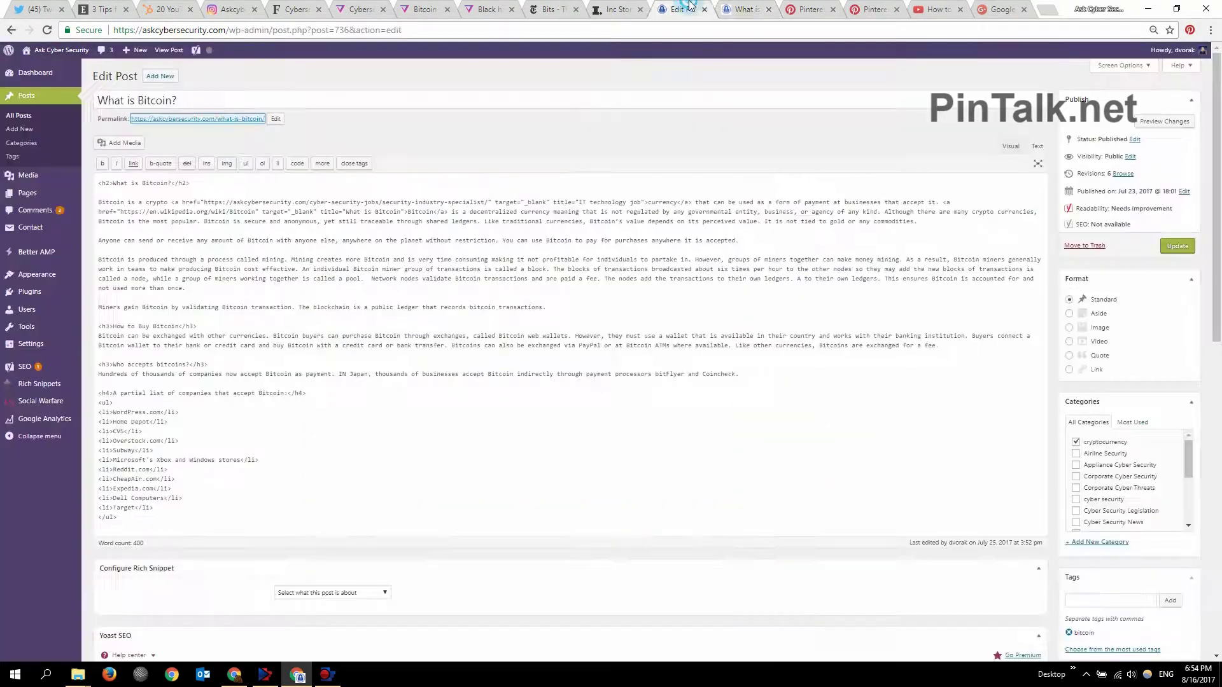
pyautogui.scroll(-1, 167, 353)
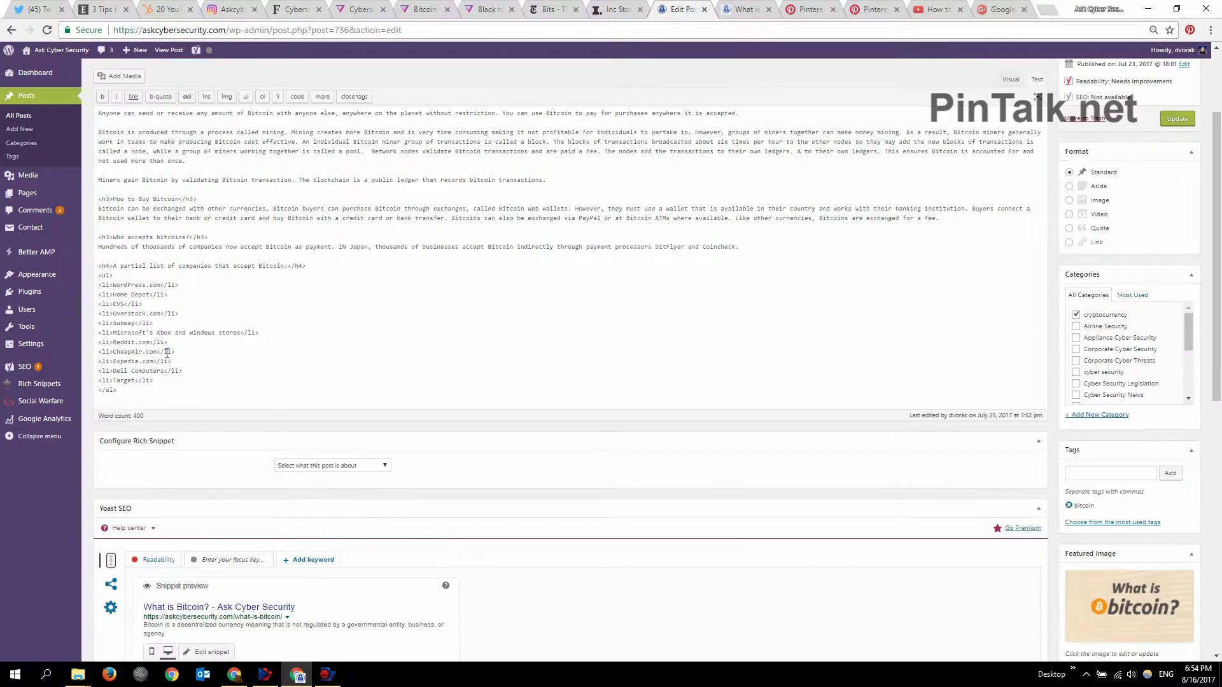
pyautogui.click(161, 391)
pyautogui.press('Return')
pyautogui.press('Return')
pyautogui.press('Return')
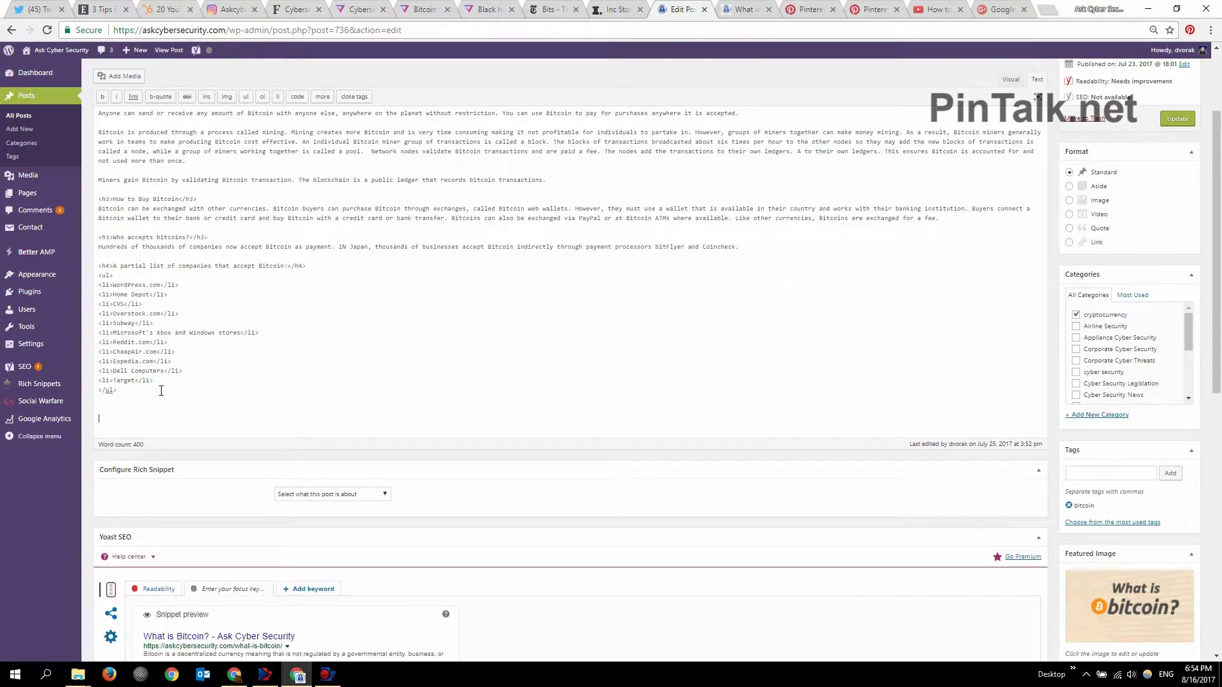
pyautogui.hotkey('ctrl', 'v')
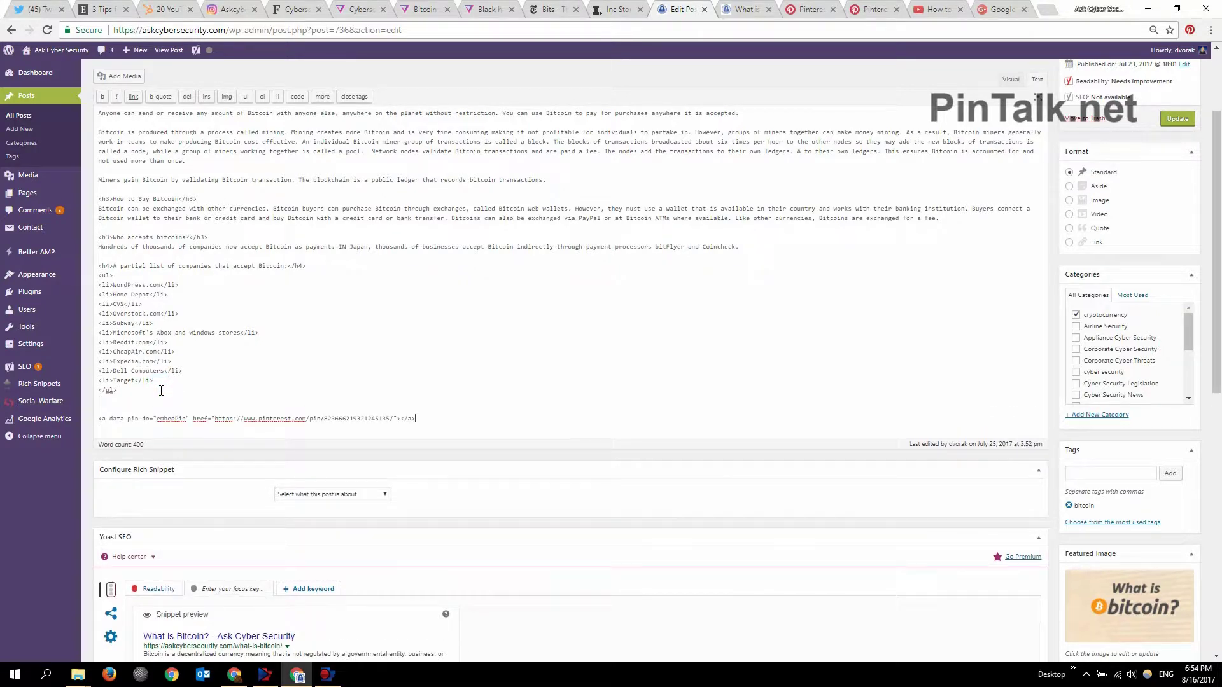
pyautogui.click(1162, 121)
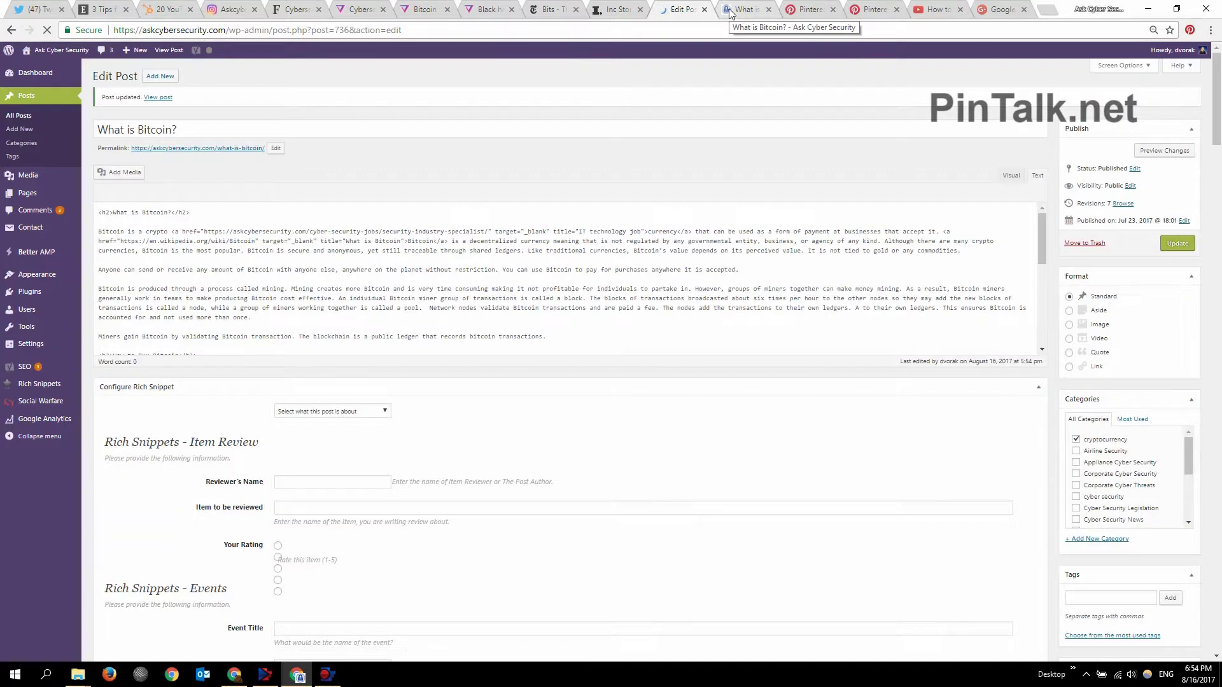
# Reload the live 'What is Bitcoin?' post and scroll to the empty gap below the company list
pyautogui.click(729, 14)
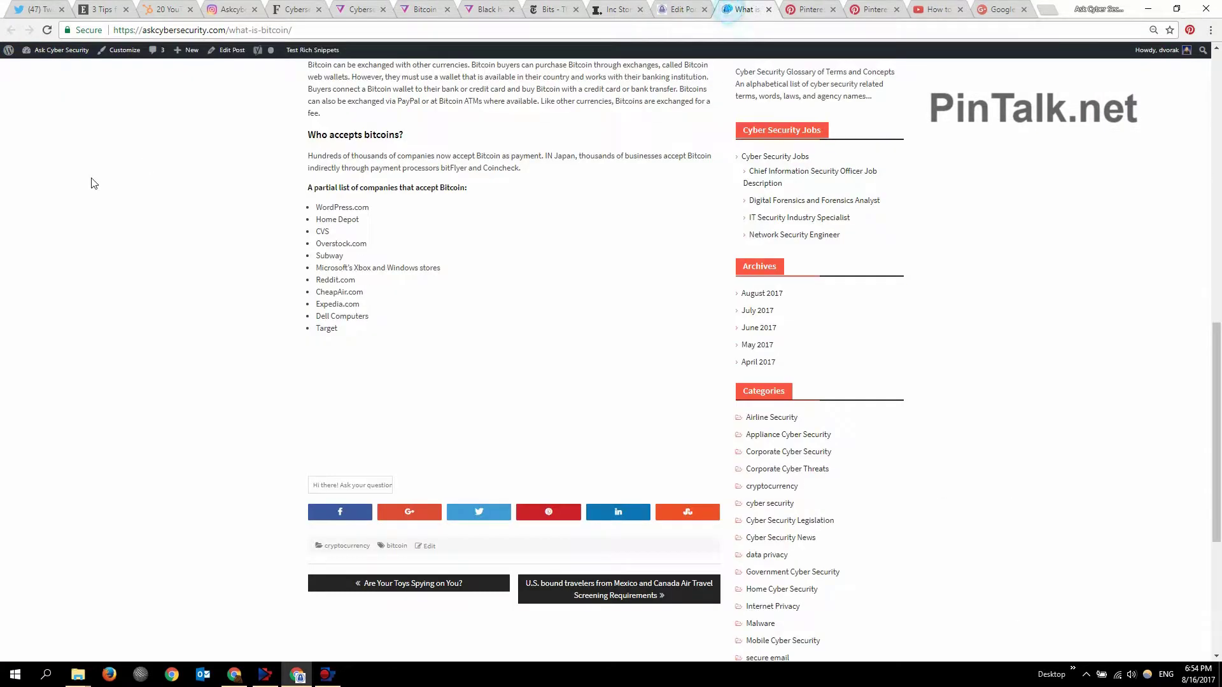
pyautogui.click(44, 31)
pyautogui.scroll(-3, 392, 500)
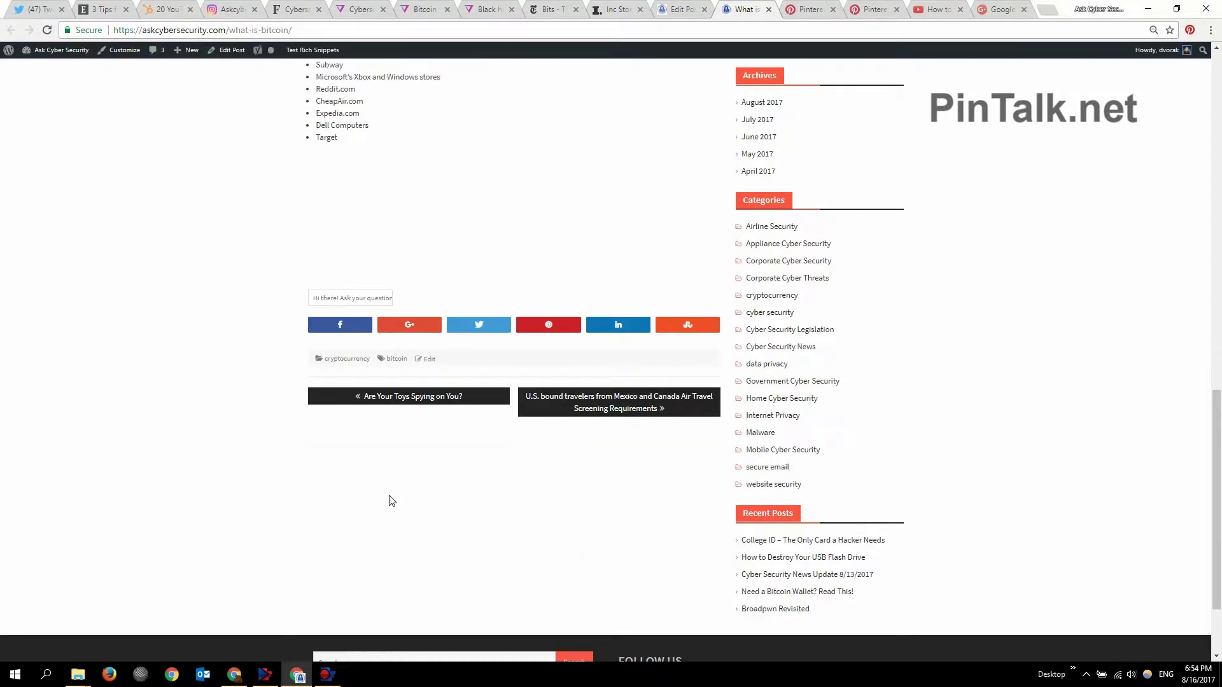
pyautogui.scroll(2, 395, 435)
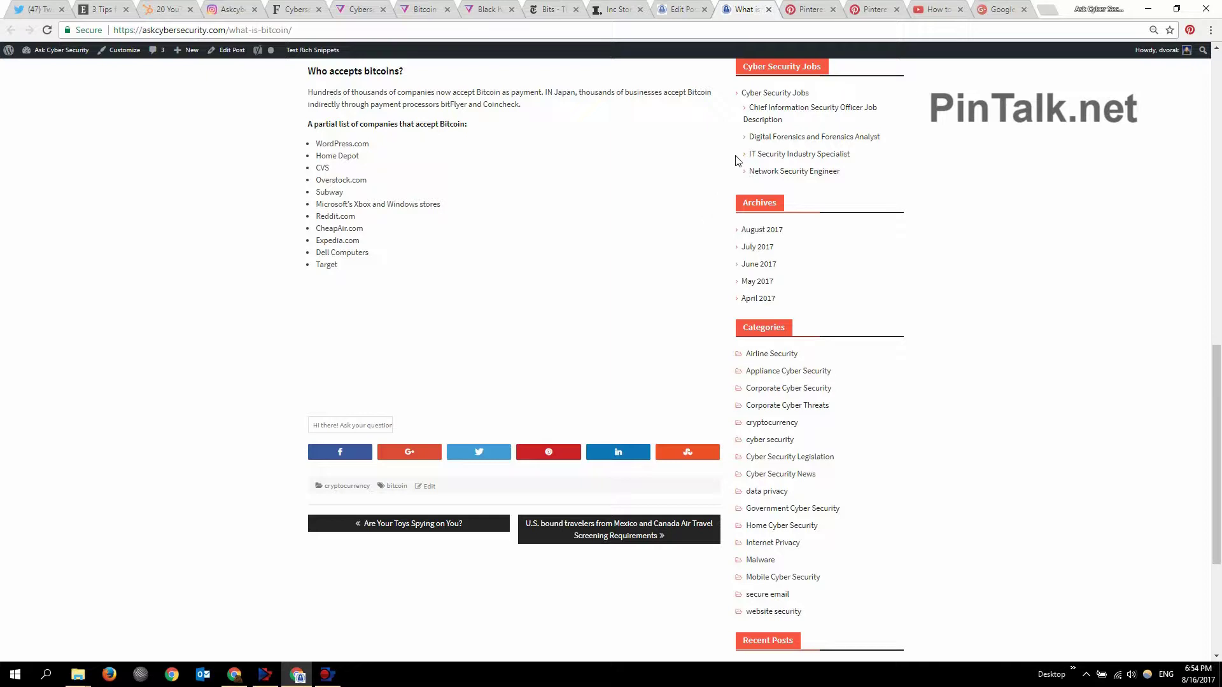
# Select the <script ... pinit.js></script> line in the widget builder's code
pyautogui.click(811, 13)
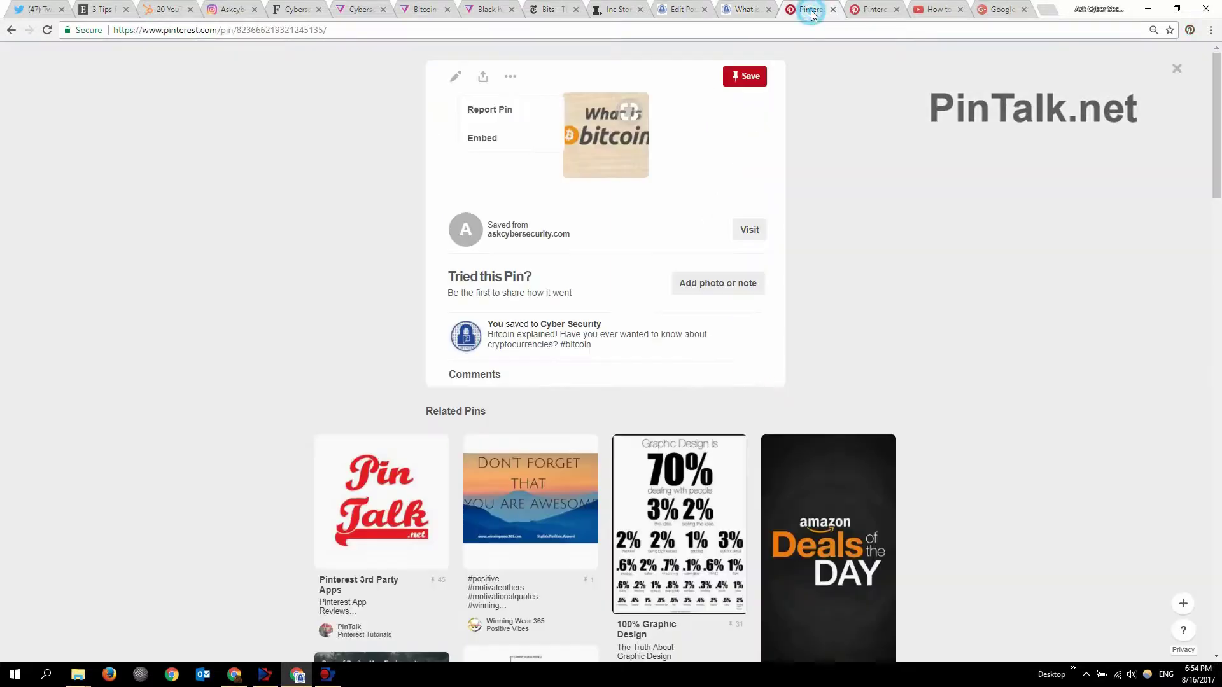
pyautogui.click(854, 14)
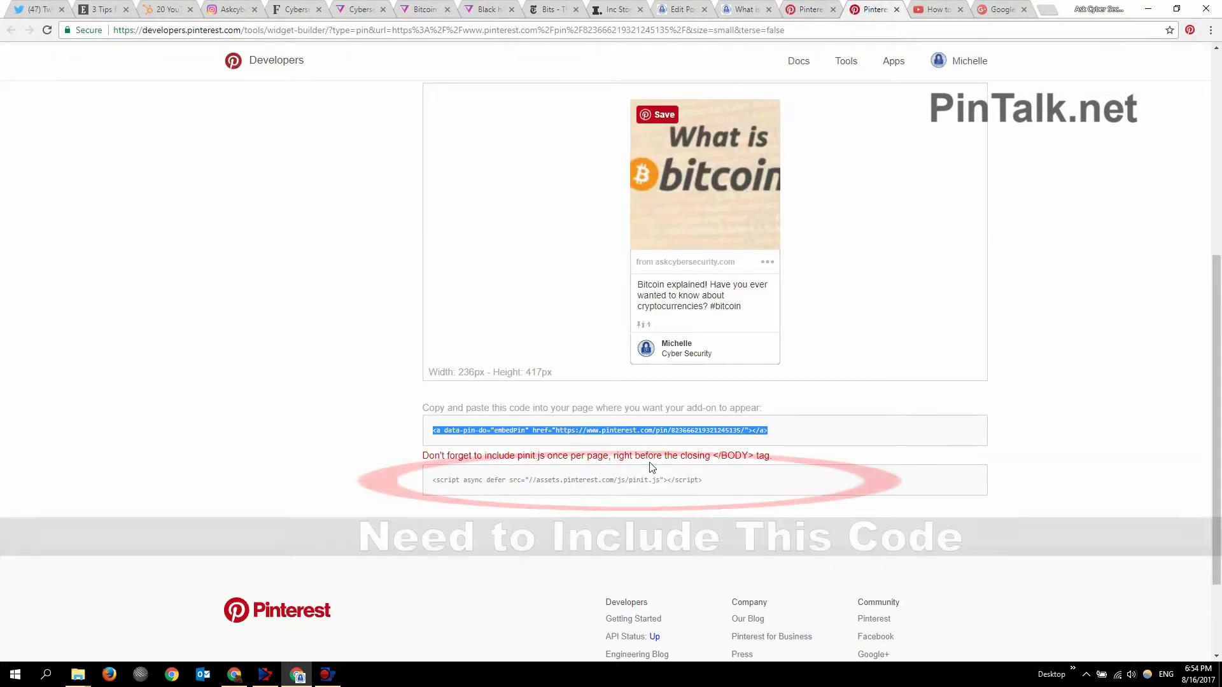
pyautogui.click(711, 483)
pyautogui.moveTo(712, 483); pyautogui.dragTo(440, 480)
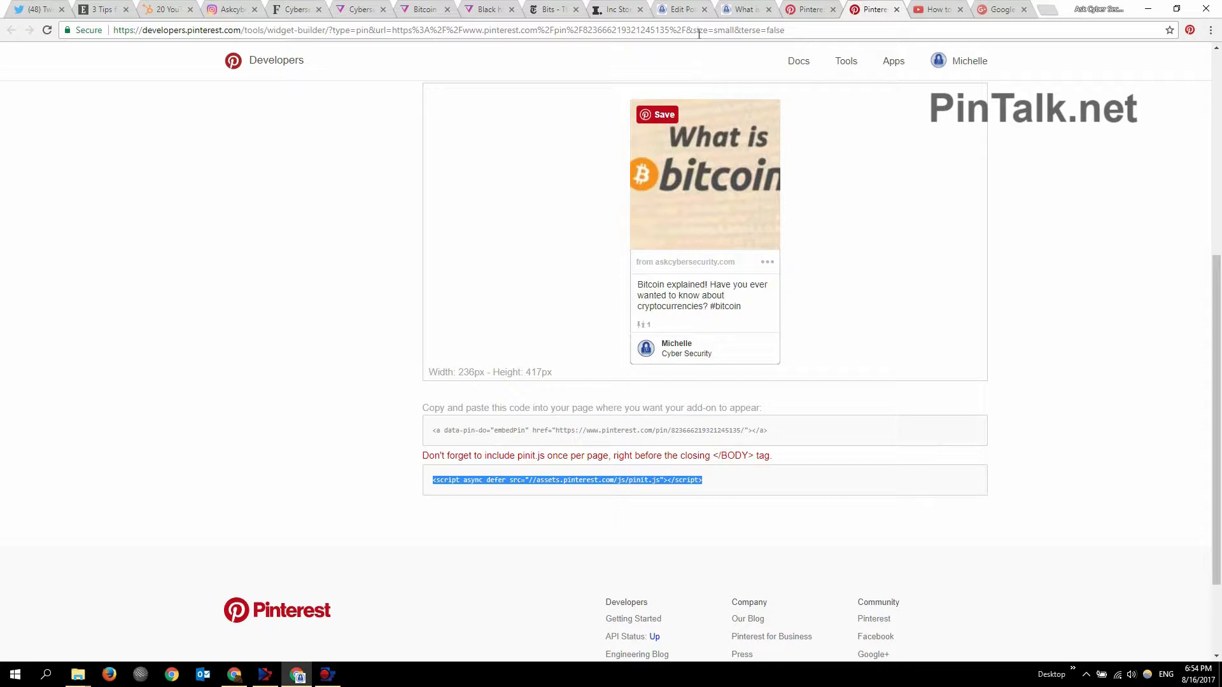
# Paste the pinit.js script below the embed line, update the post, and reload the live page
pyautogui.click(687, 14)
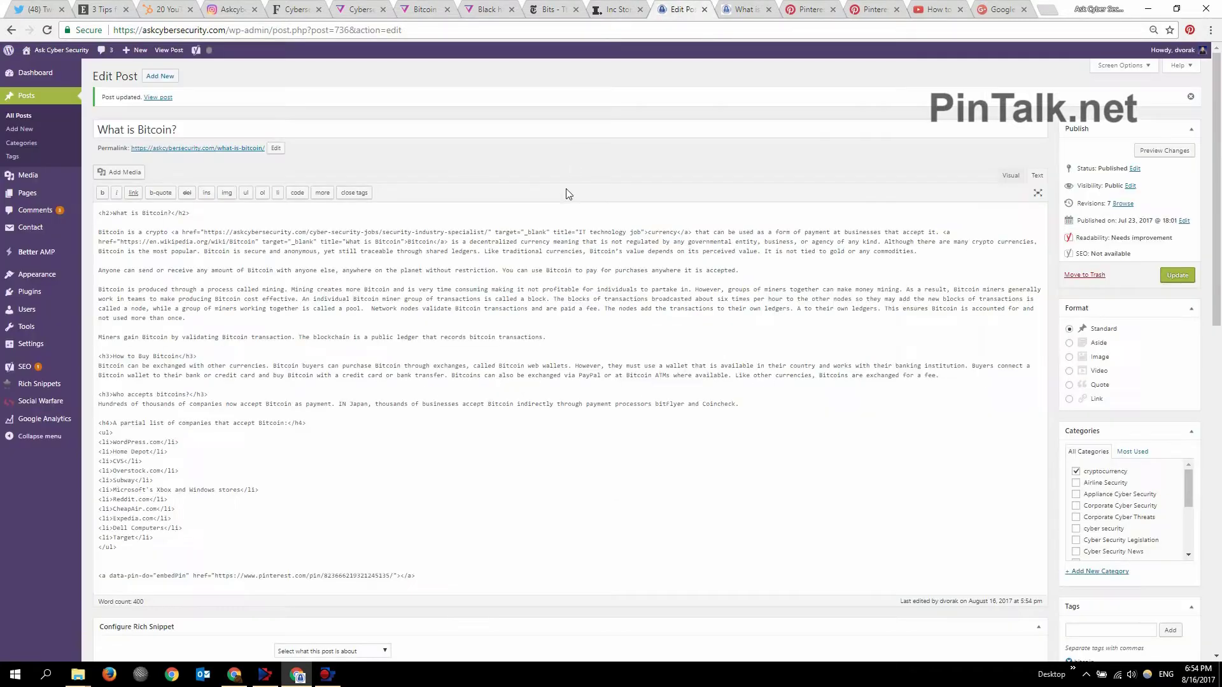
pyautogui.click(439, 576)
pyautogui.press('Return')
pyautogui.press('Return')
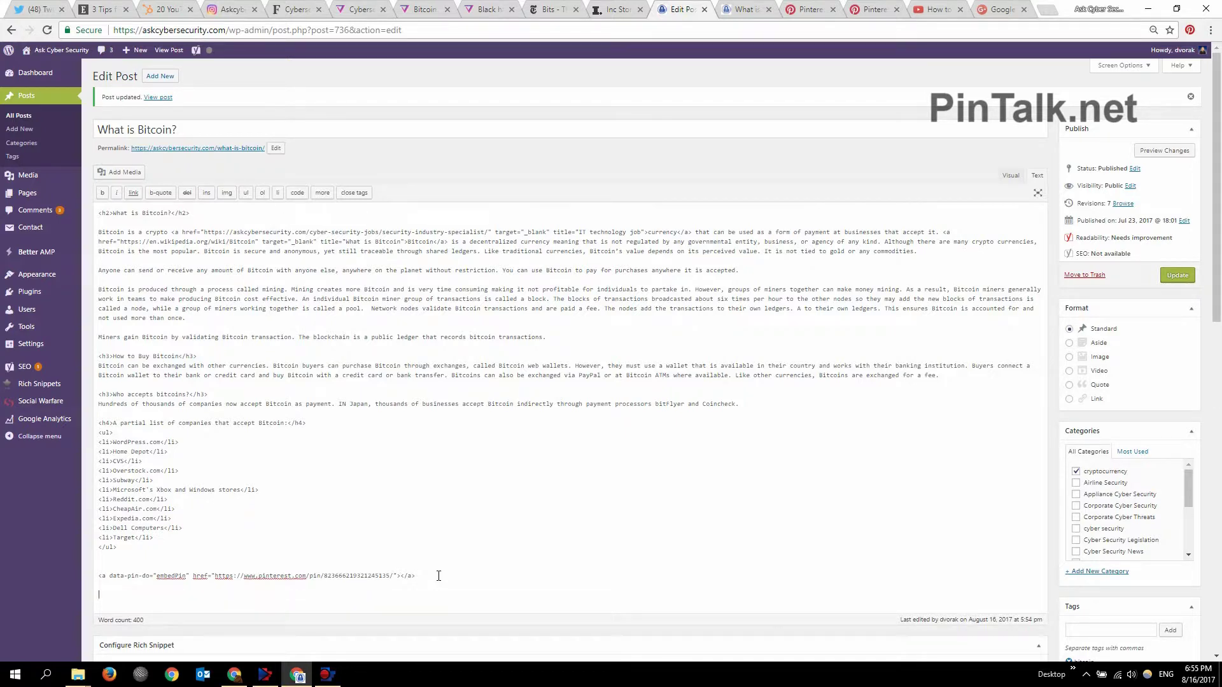
pyautogui.write('<script async defer src="//assets.pinterest.com/js/pinit.js"></script>')
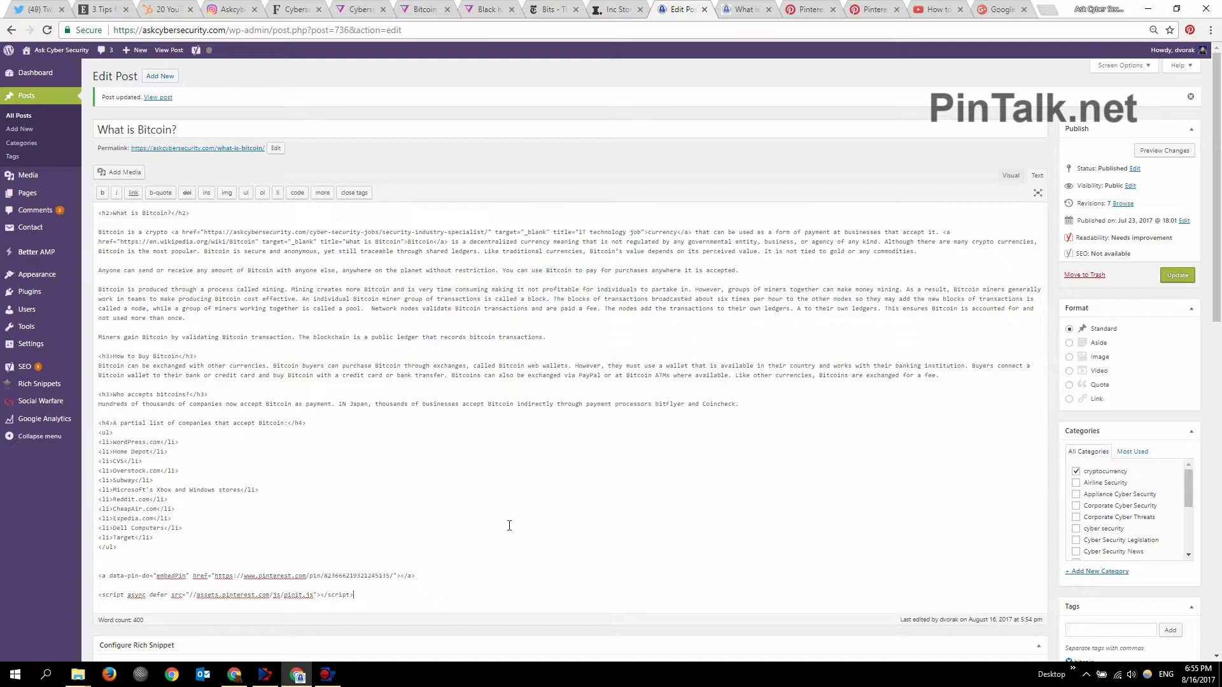
pyautogui.click(1175, 275)
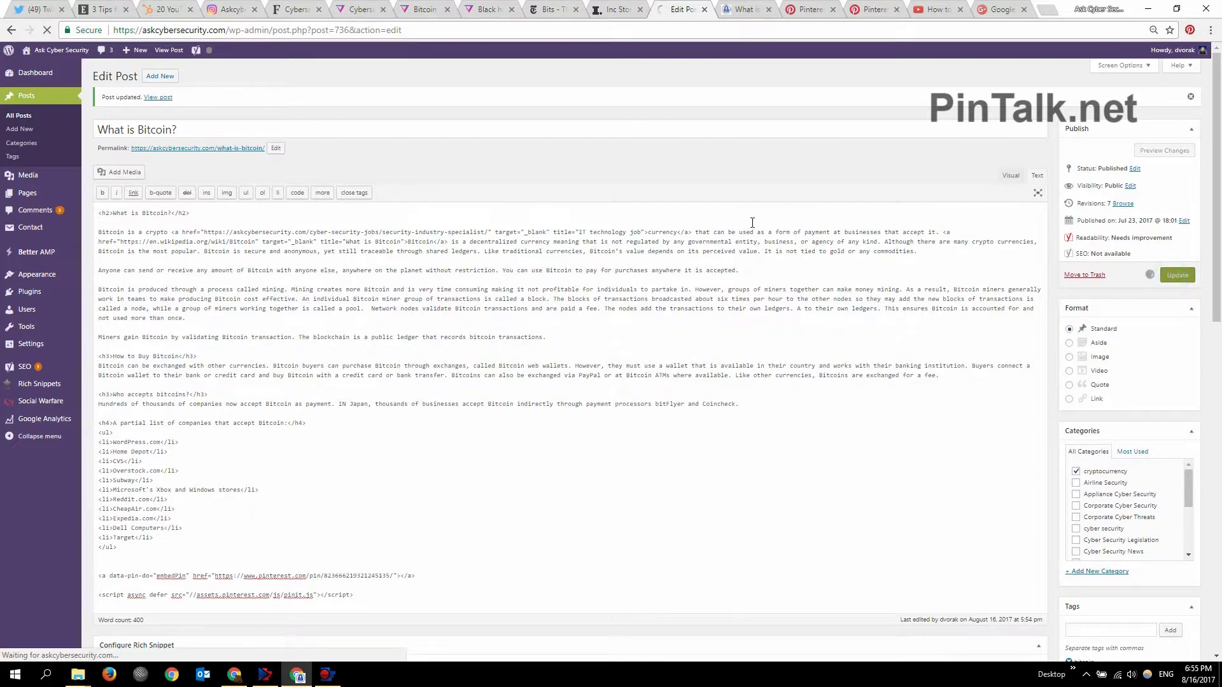
pyautogui.click(740, 12)
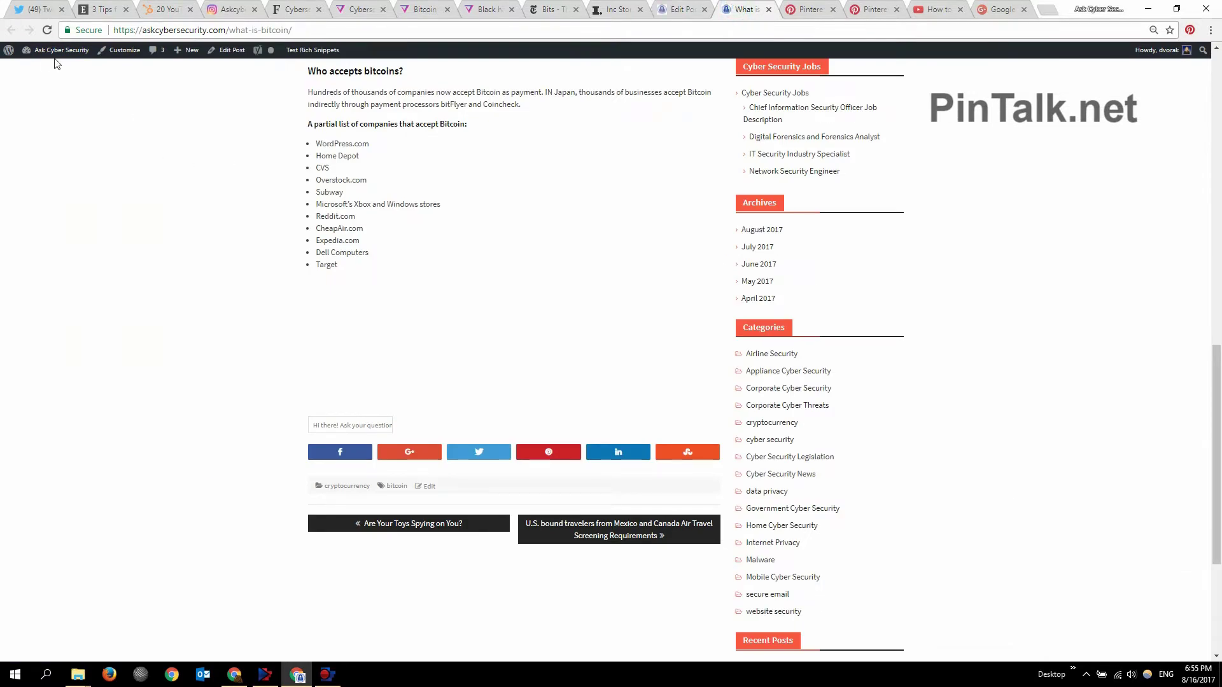
pyautogui.click(46, 30)
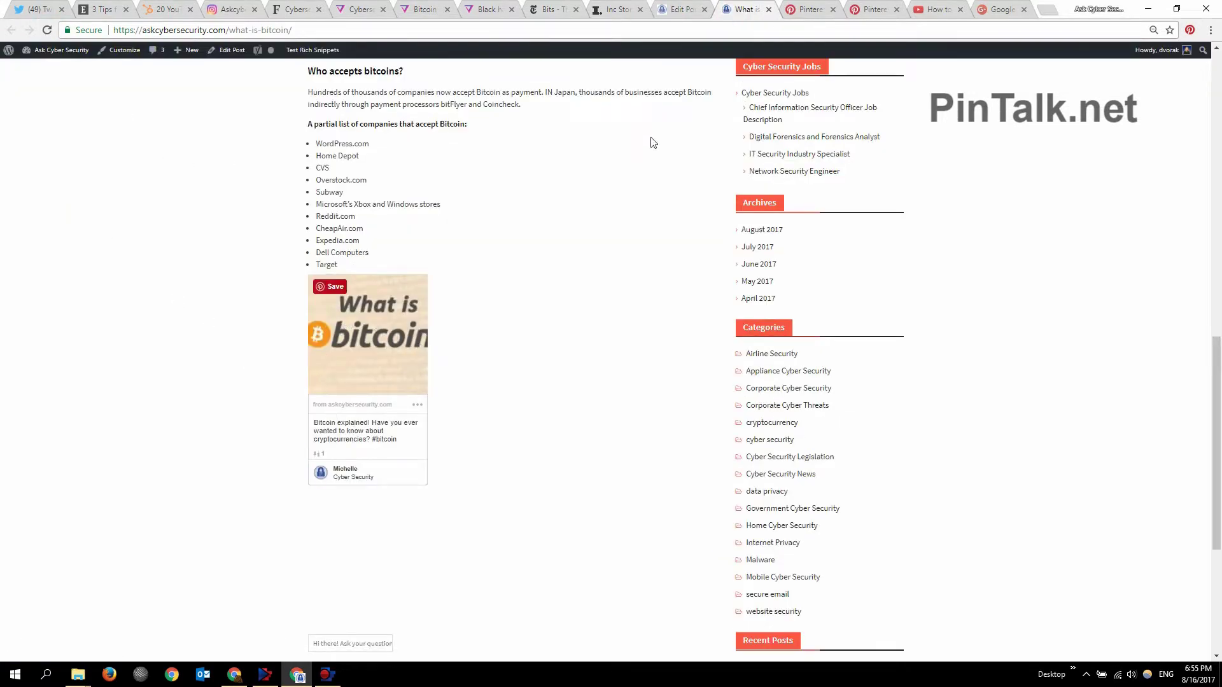
# Highlight the pin embed line and the pinit.js script line in the post's Text editor
pyautogui.click(680, 10)
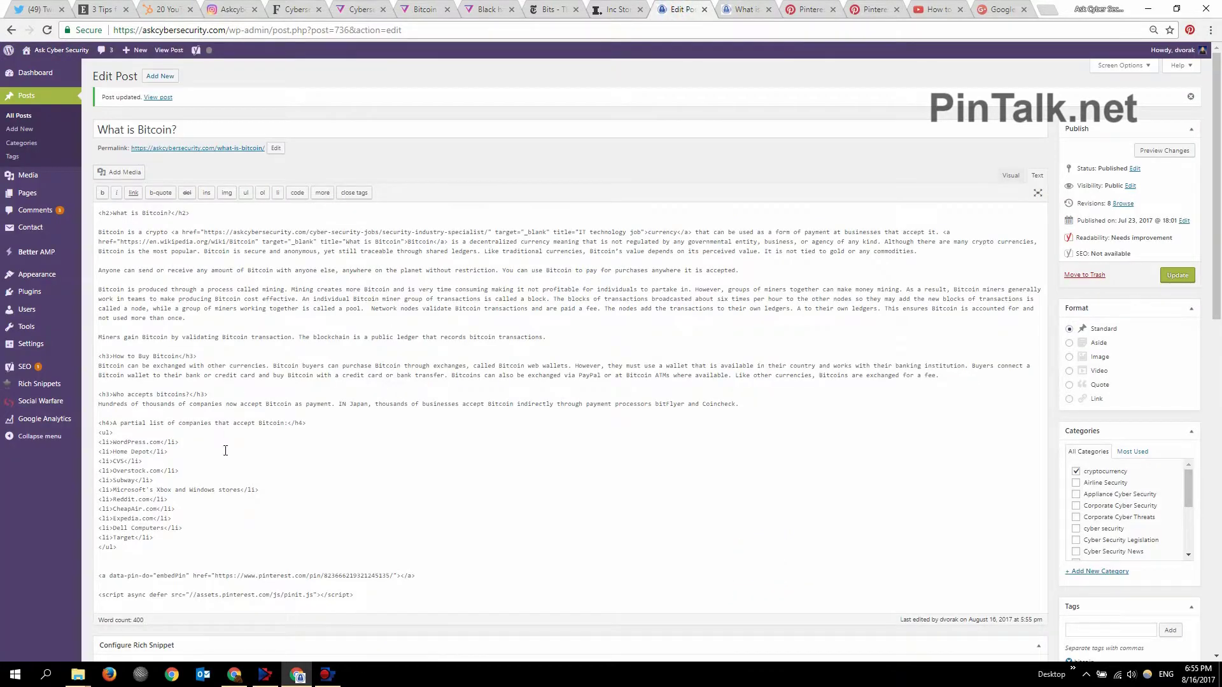
pyautogui.tripleClick(425, 581)
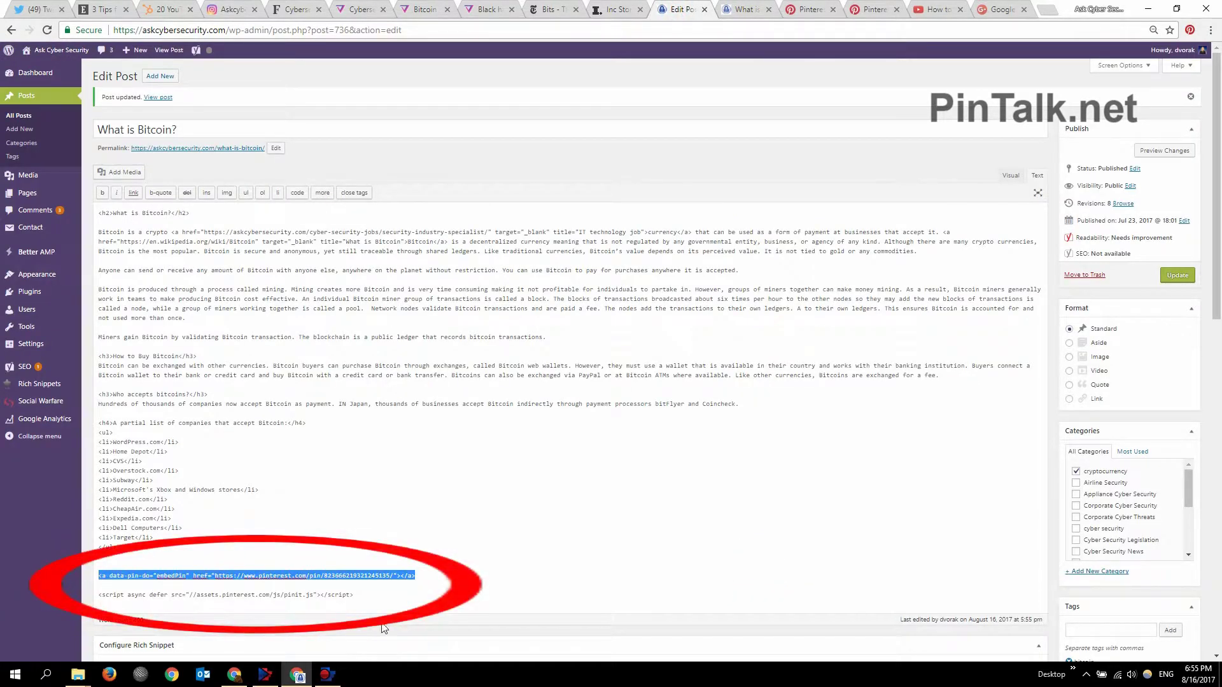
pyautogui.moveTo(390, 605); pyautogui.dragTo(96, 596)
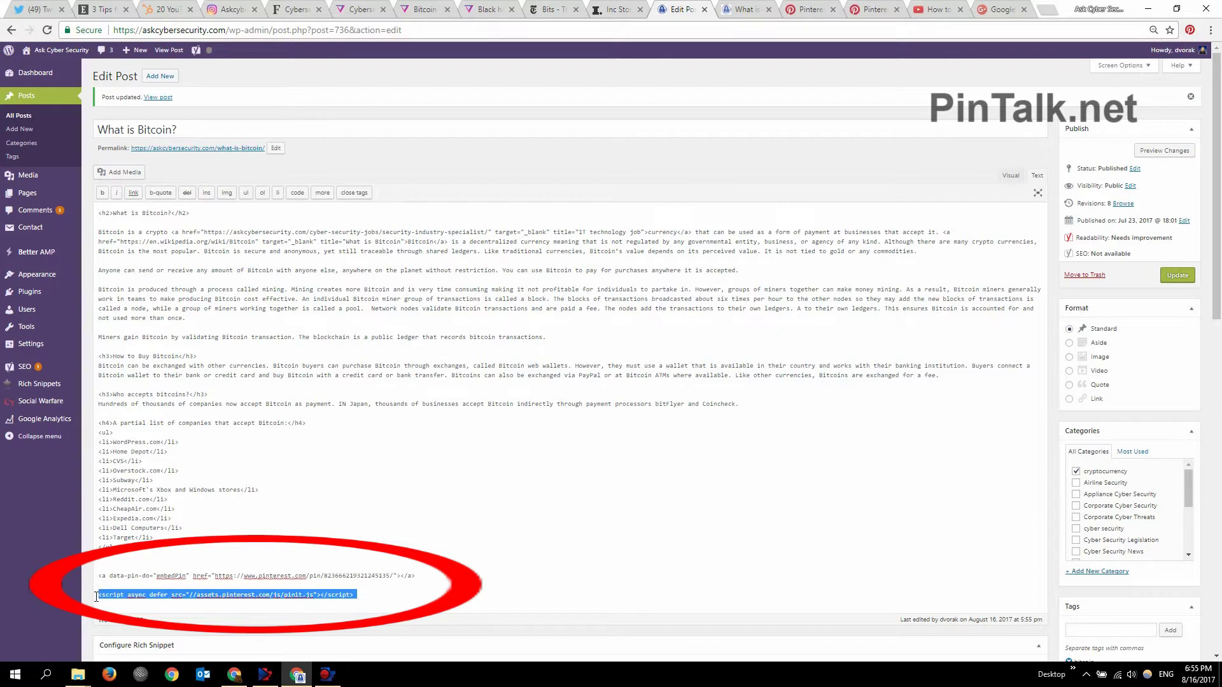
pyautogui.click(437, 565)
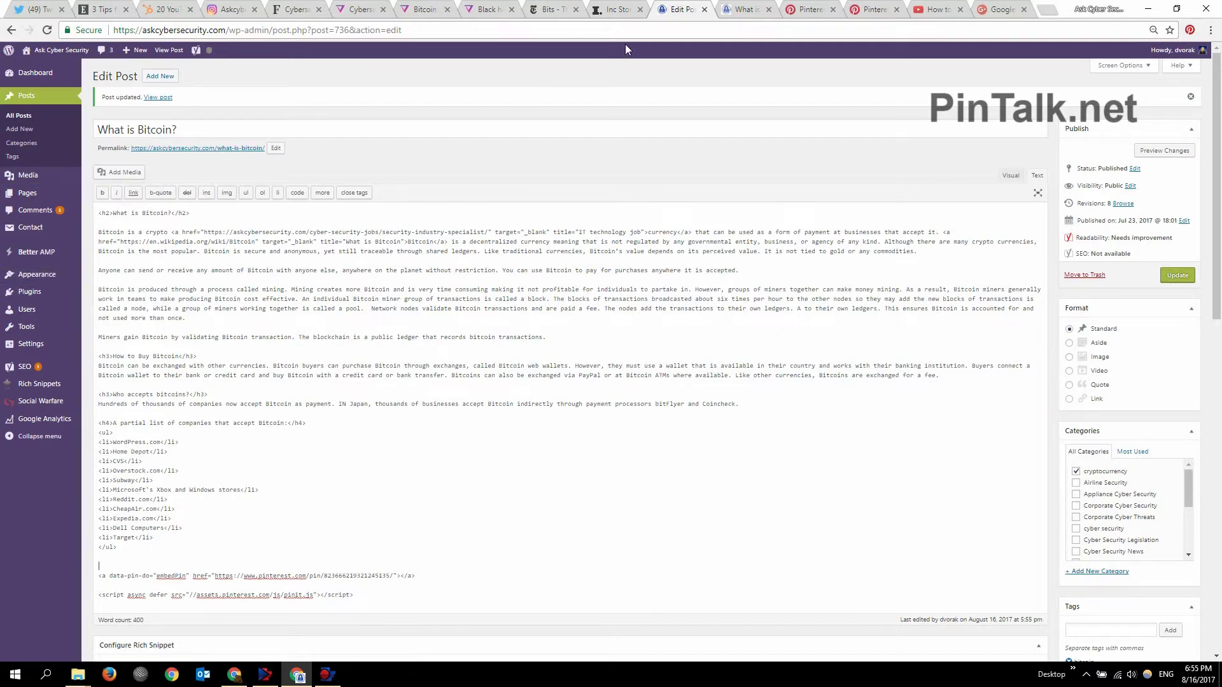
# View the live post with the embedded pin, then show the Bitcoin pin's Pinterest page
pyautogui.click(727, 9)
pyautogui.scroll(1, 537, 394)
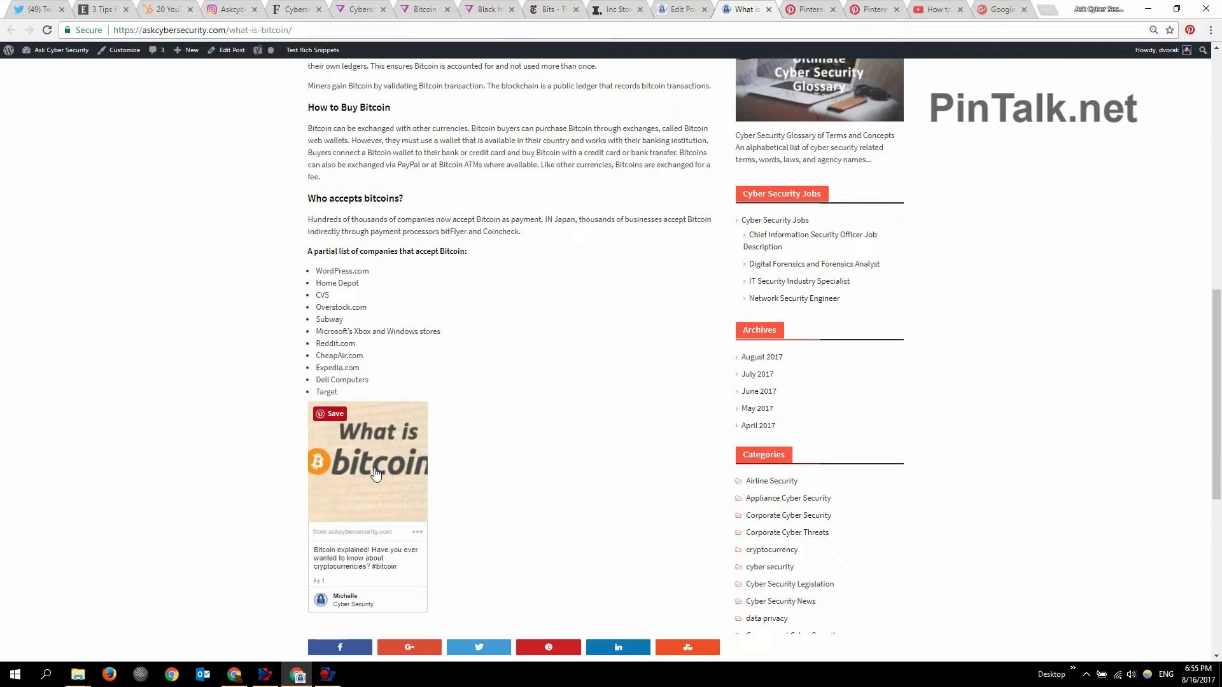
pyautogui.scroll(6, 468, 454)
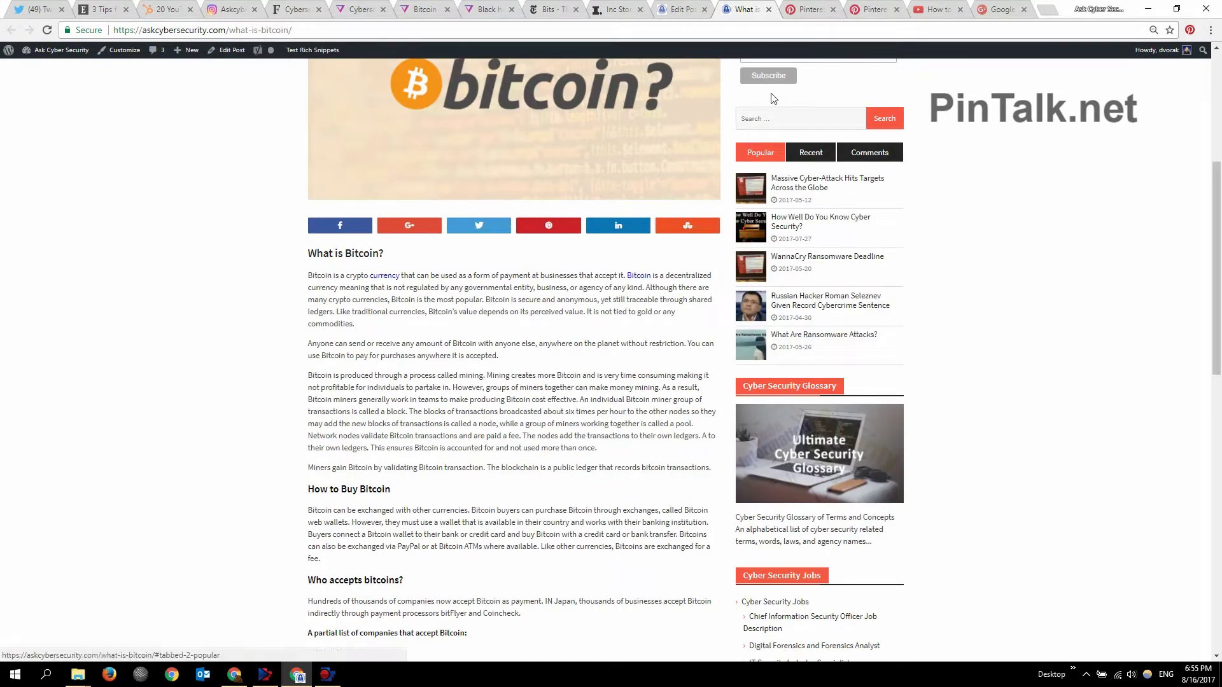
pyautogui.click(800, 11)
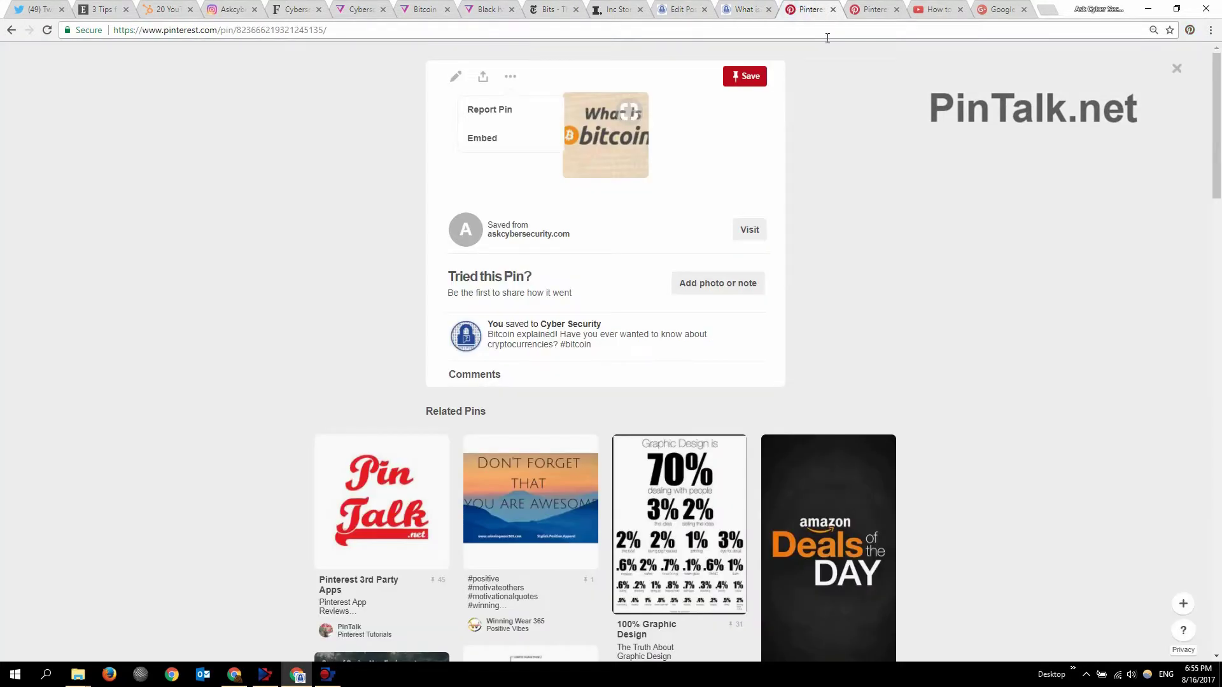
# Reopen the Bitcoin pin from the Cyber Security board and show its ••• menu with Embed
pyautogui.click(1176, 69)
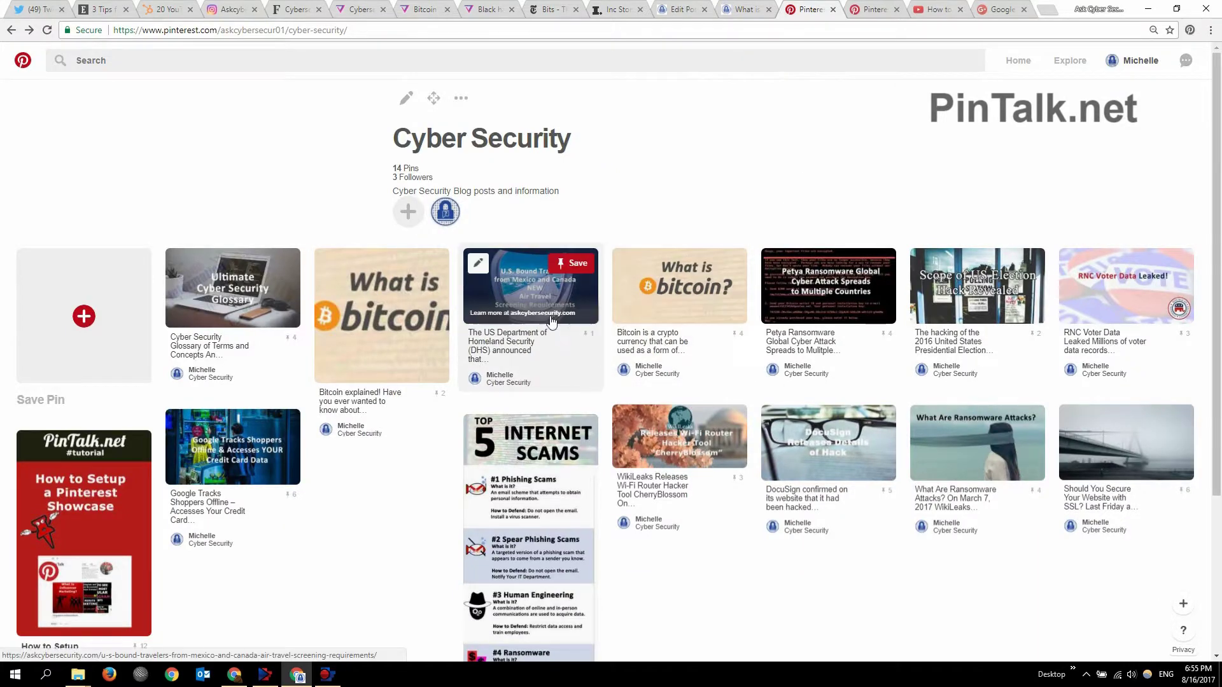
pyautogui.click(535, 304)
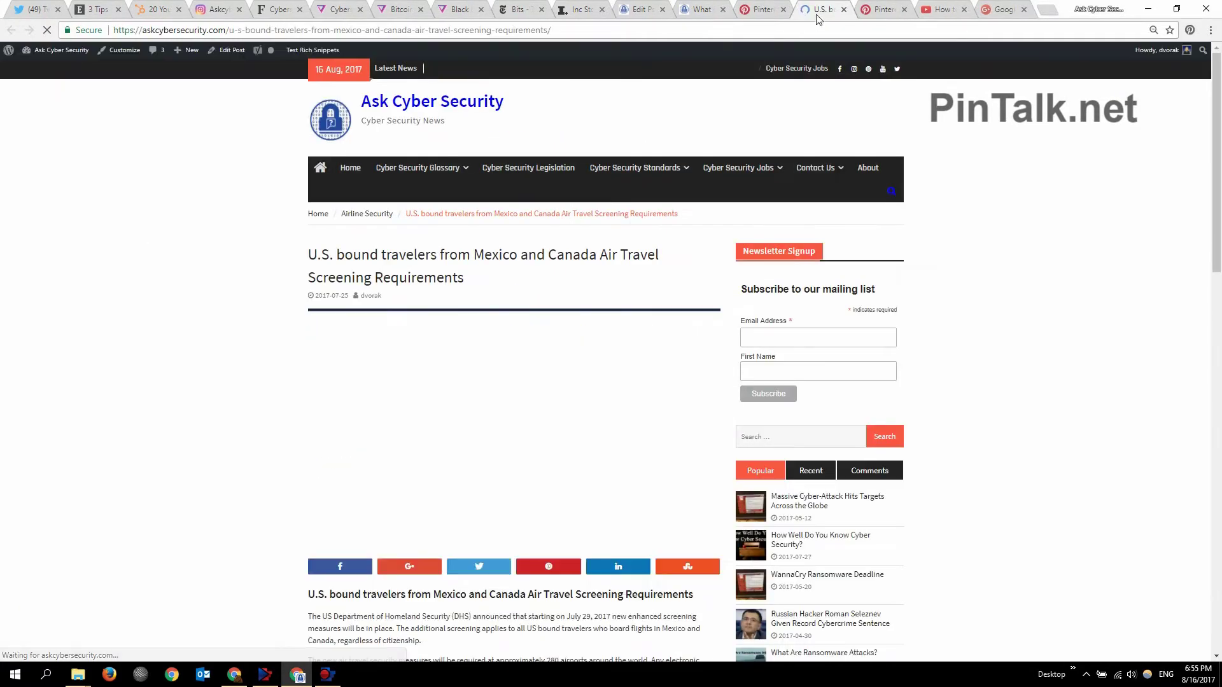
pyautogui.click(844, 10)
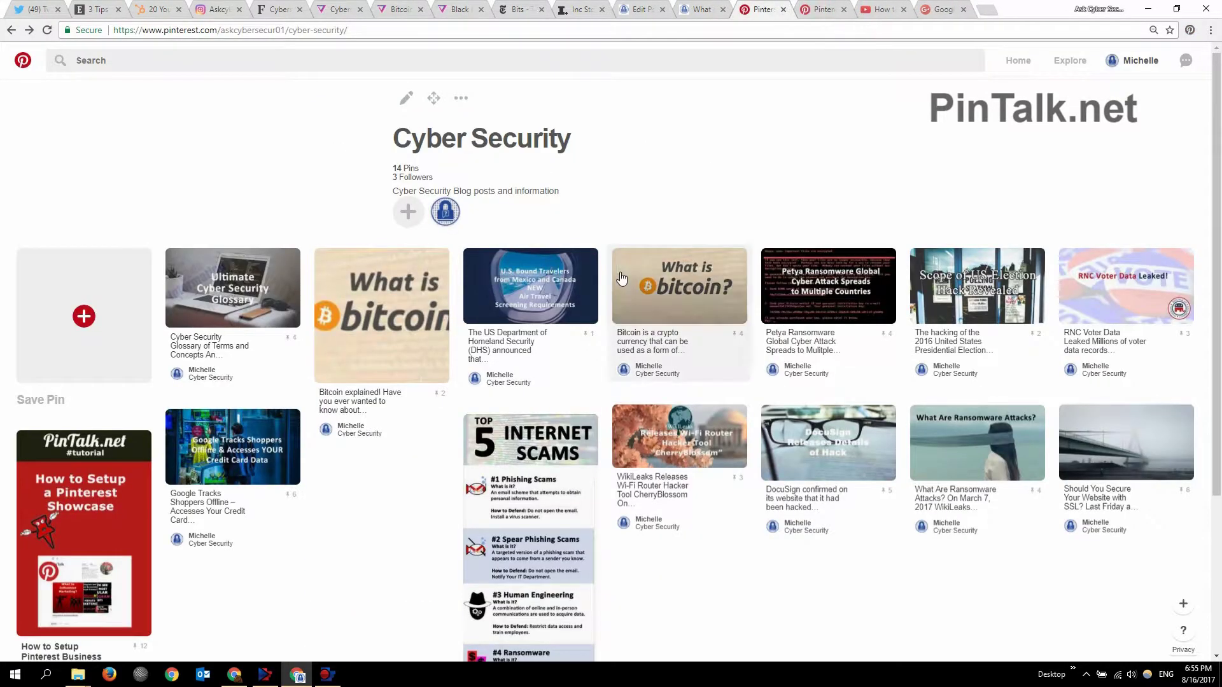
pyautogui.click(388, 288)
pyautogui.click(510, 77)
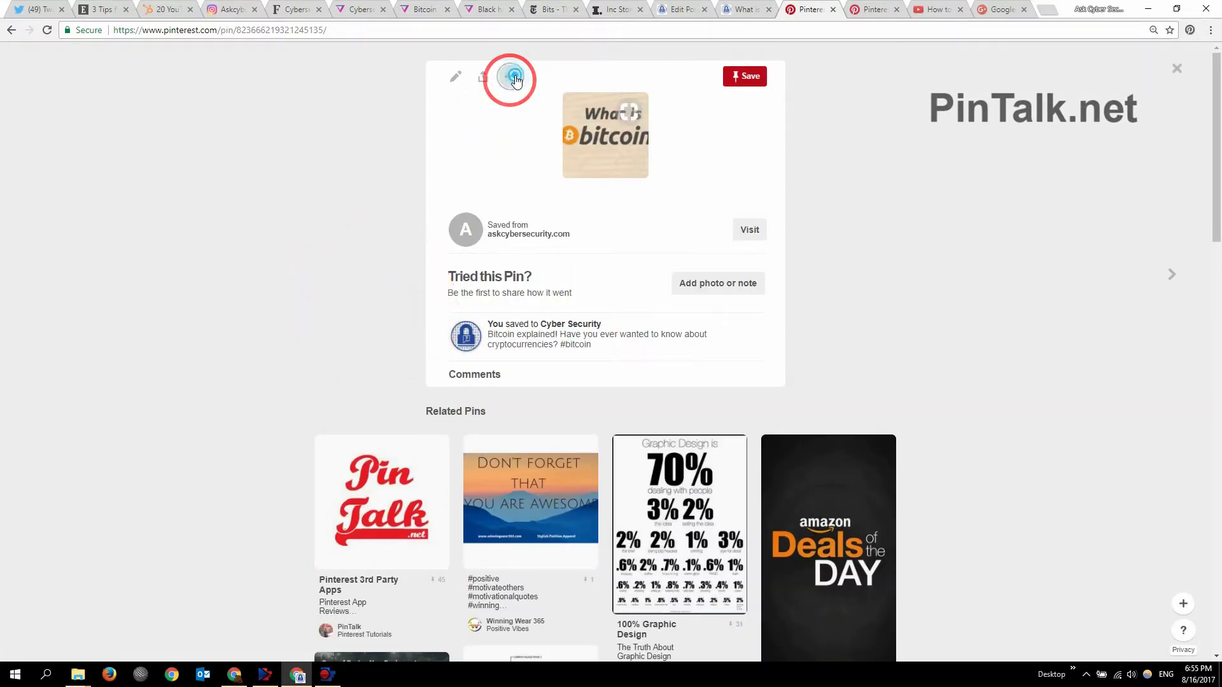
# Scroll the live 'What is Bitcoin?' post to the embedded pin with its Save button
pyautogui.click(682, 9)
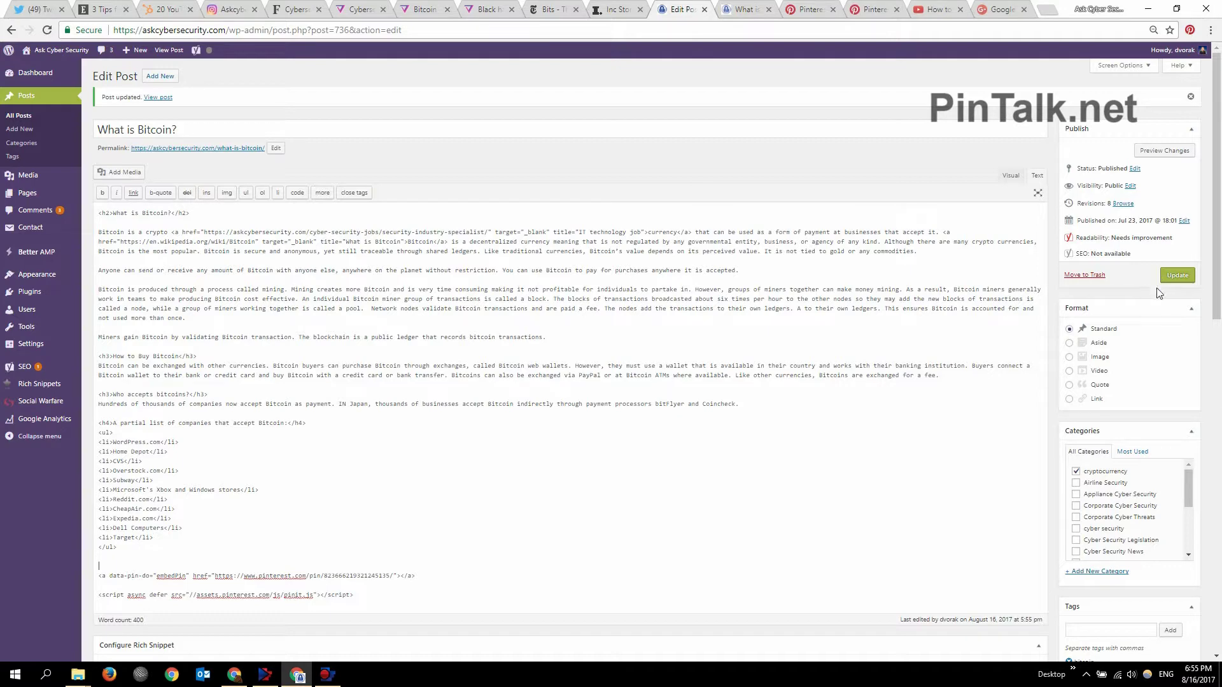
pyautogui.click(733, 8)
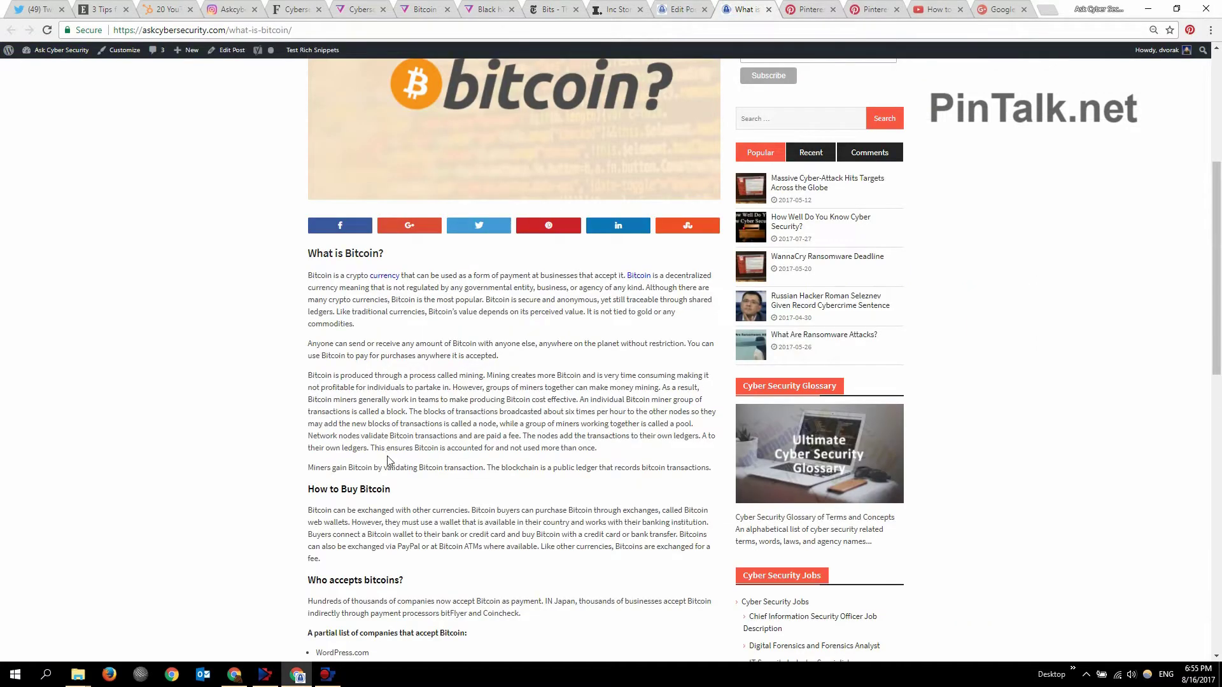
pyautogui.scroll(-4, 399, 458)
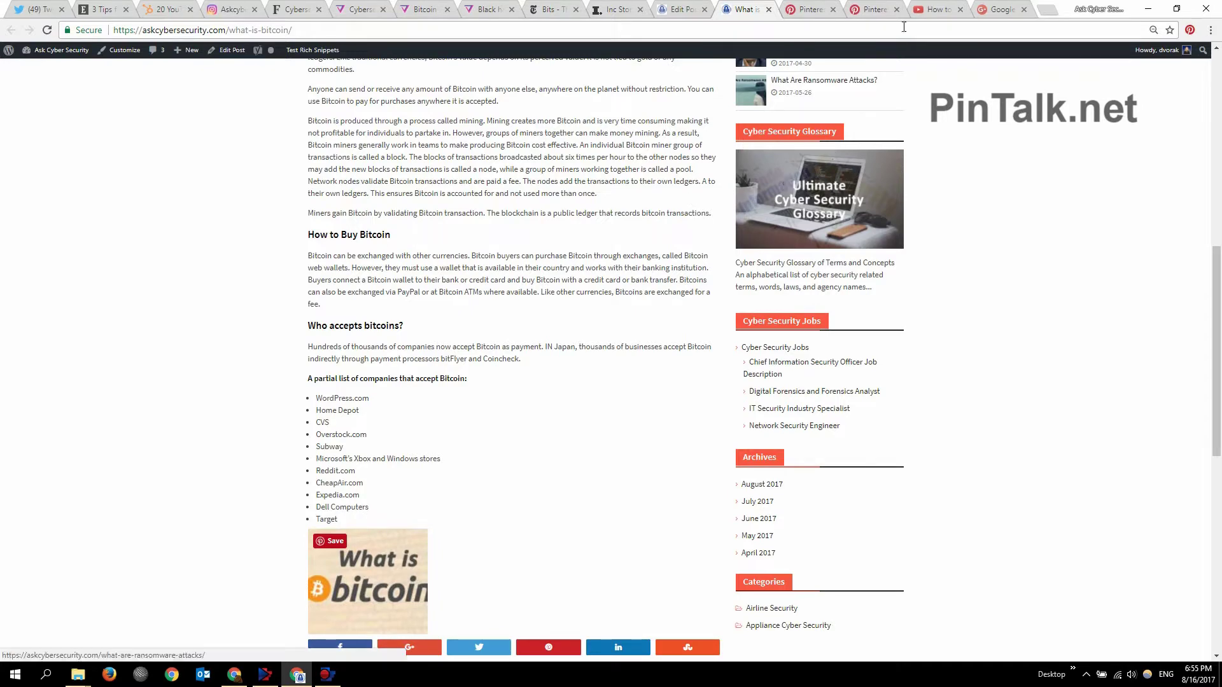
# Cycle through the PinTalk YouTube, PinTalk.net and Pinterest profile tabs, ending on the Twitter home feed
pyautogui.click(234, 674)
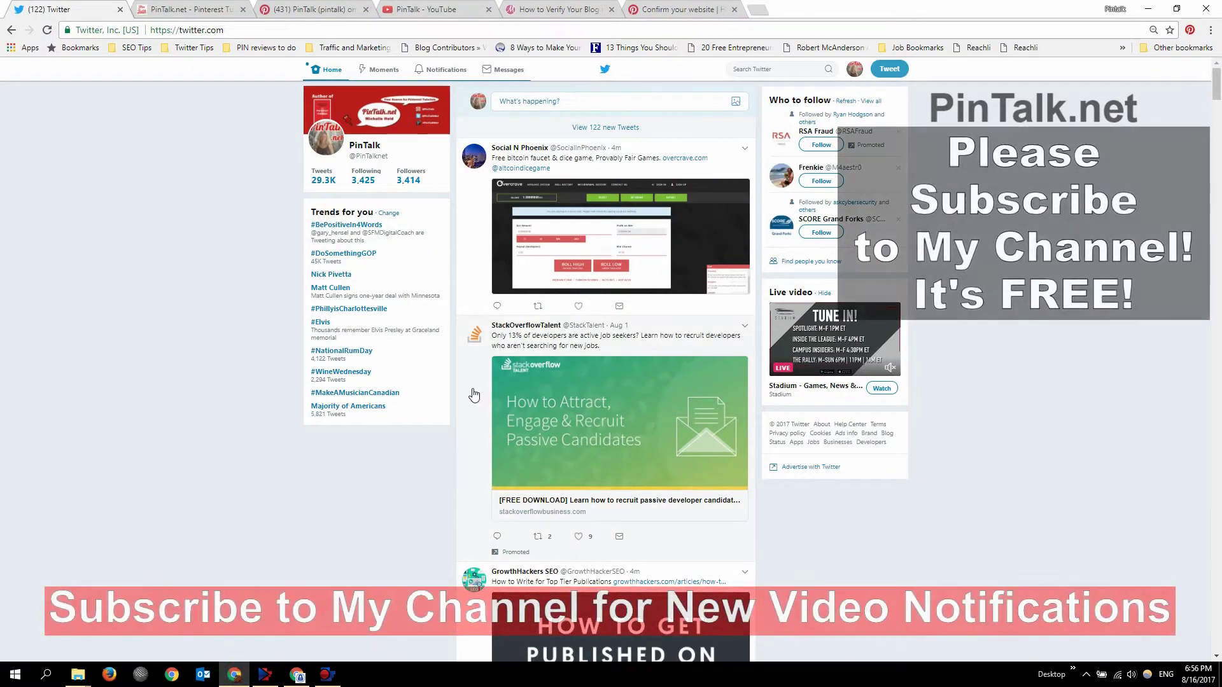
pyautogui.click(425, 9)
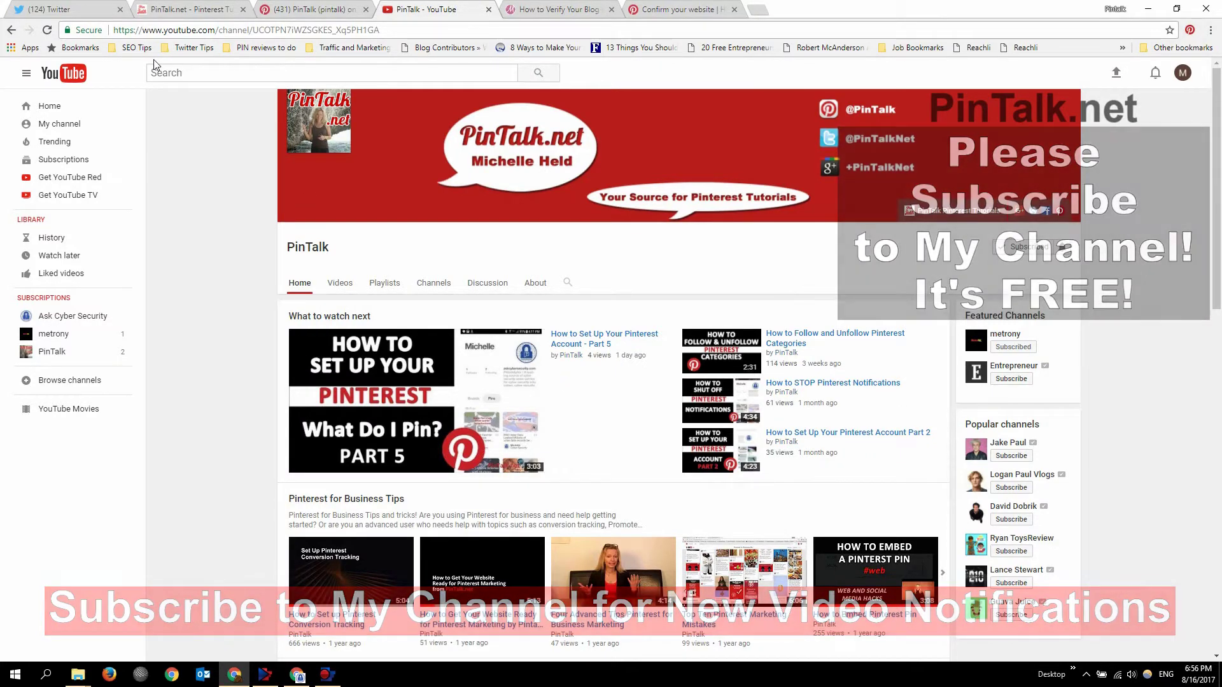
pyautogui.click(167, 10)
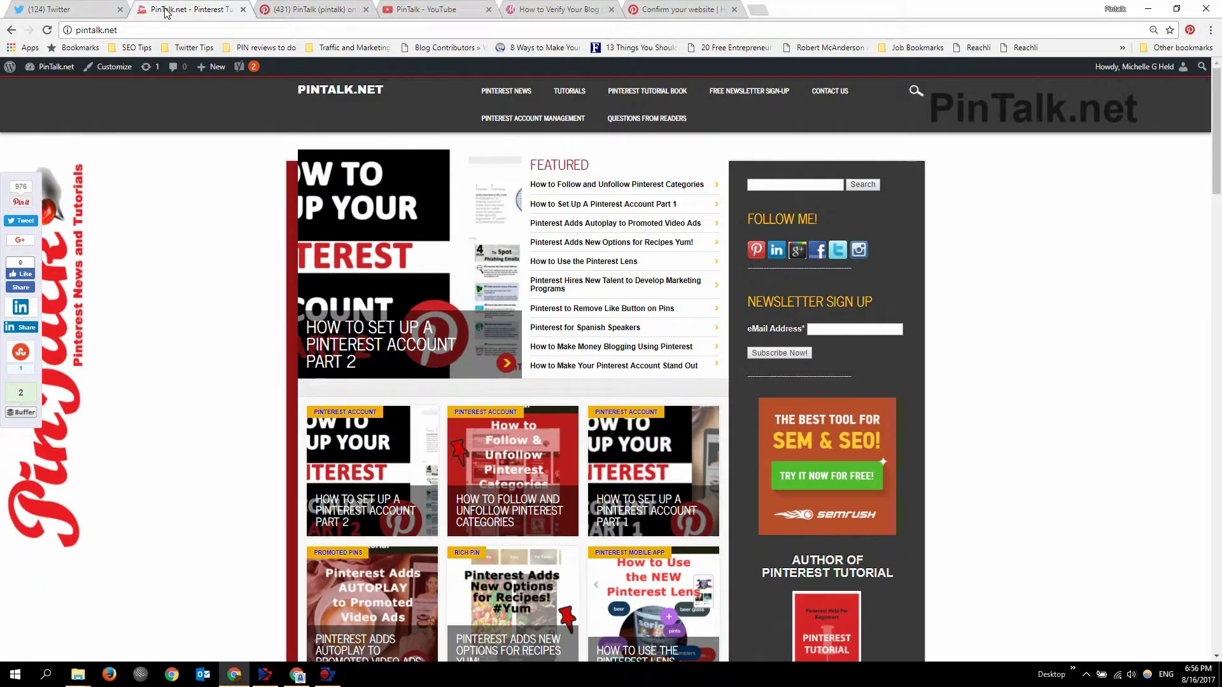
pyautogui.moveTo(245, 66)
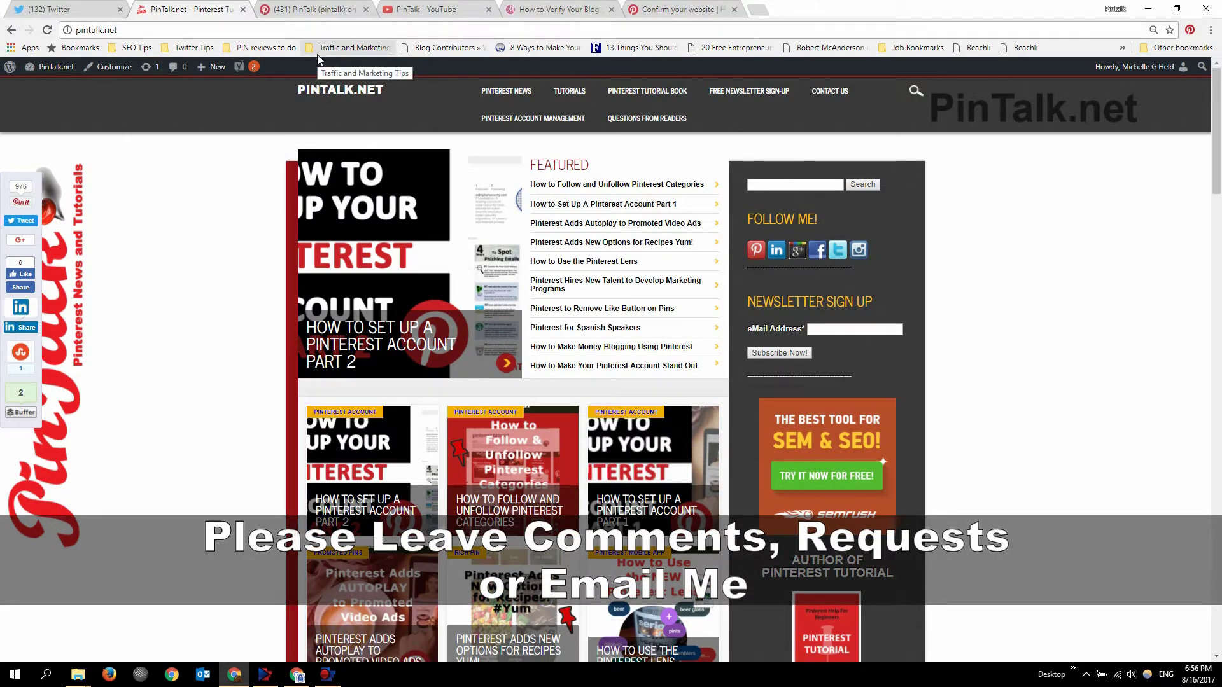
pyautogui.click(307, 9)
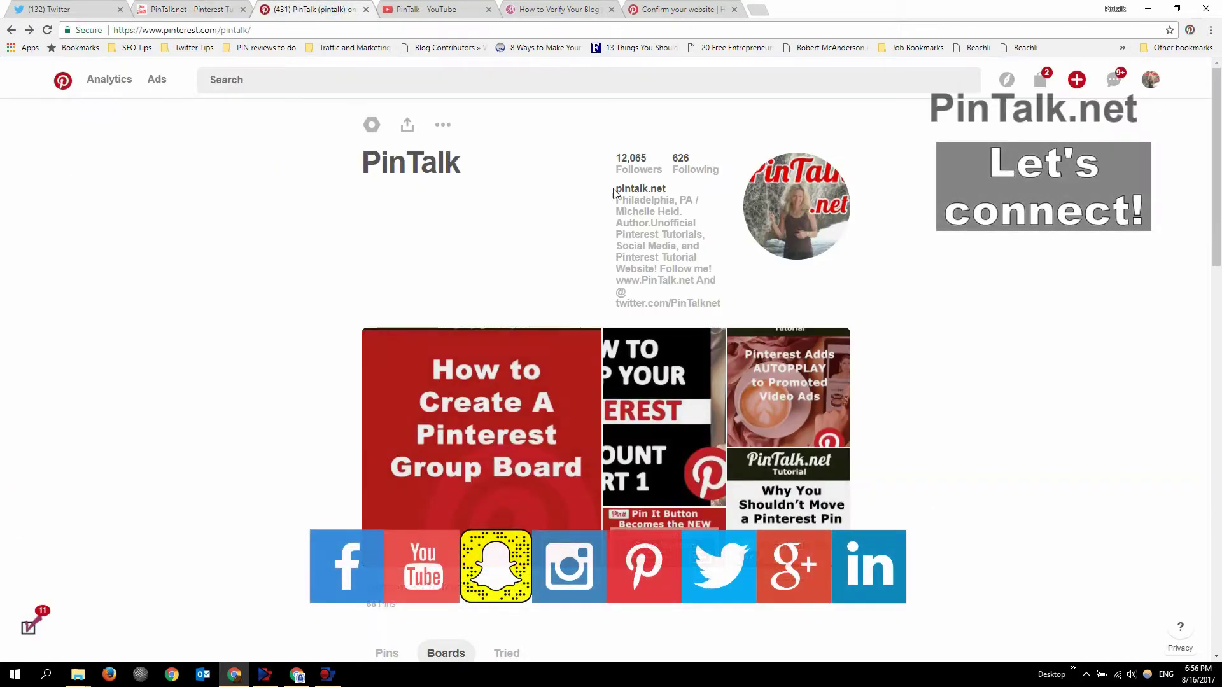
pyautogui.click(88, 5)
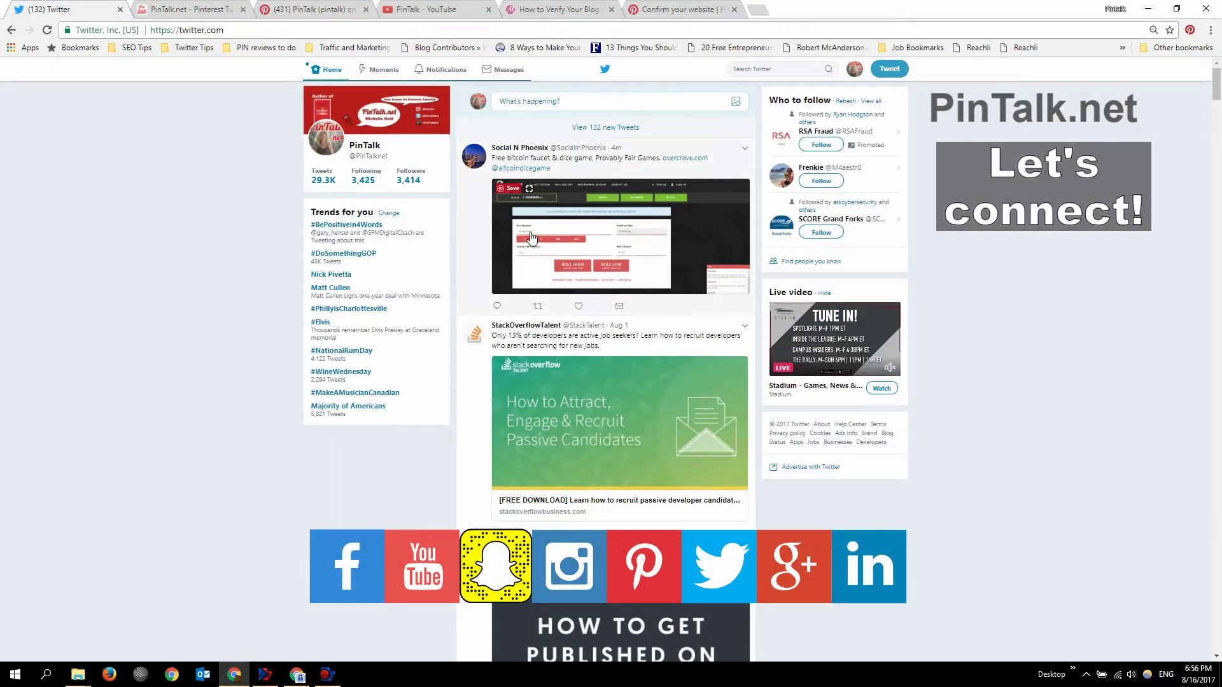